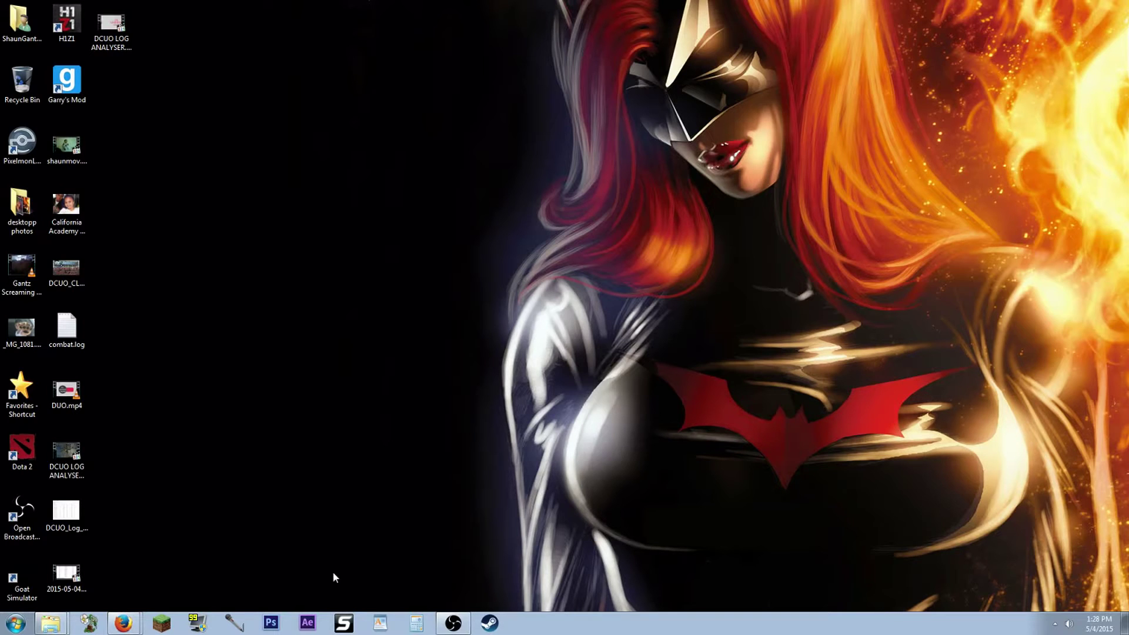
Open the Logs folder inside Documents, My Games, DC Universe Online to locate combat.log, and close the folder window.
left_click(16, 623)
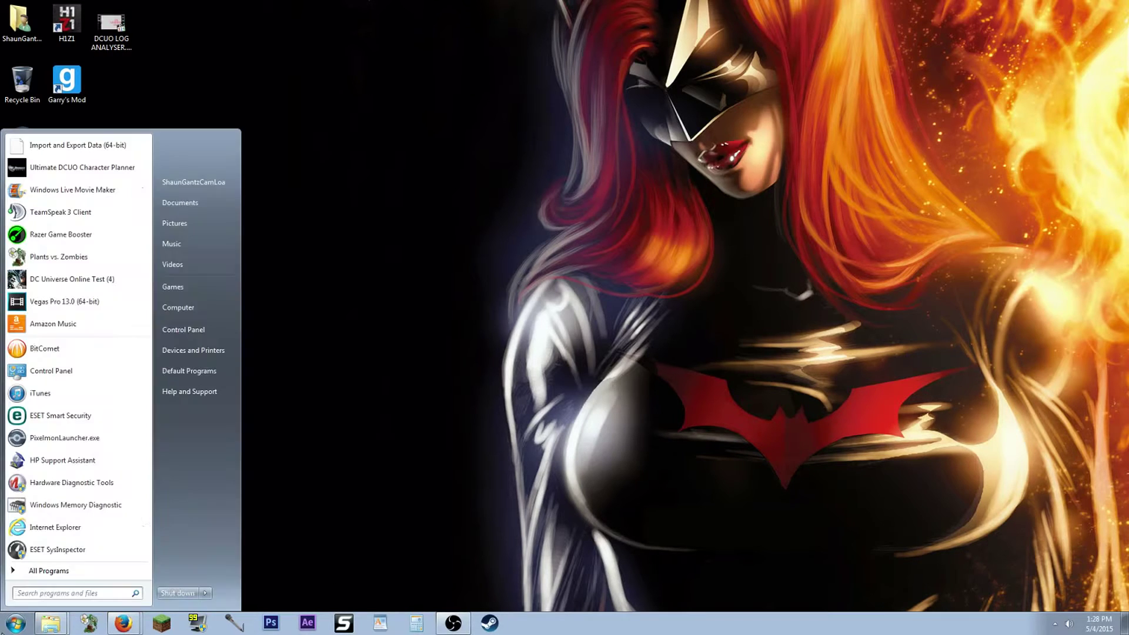
left_click(196, 206)
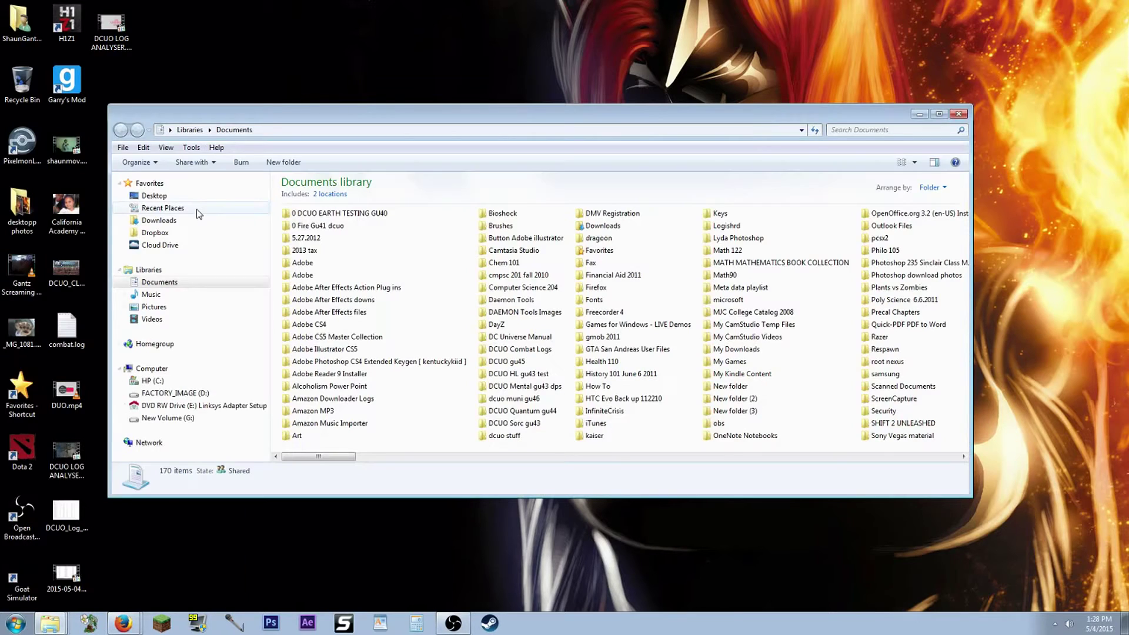
double_click(744, 361)
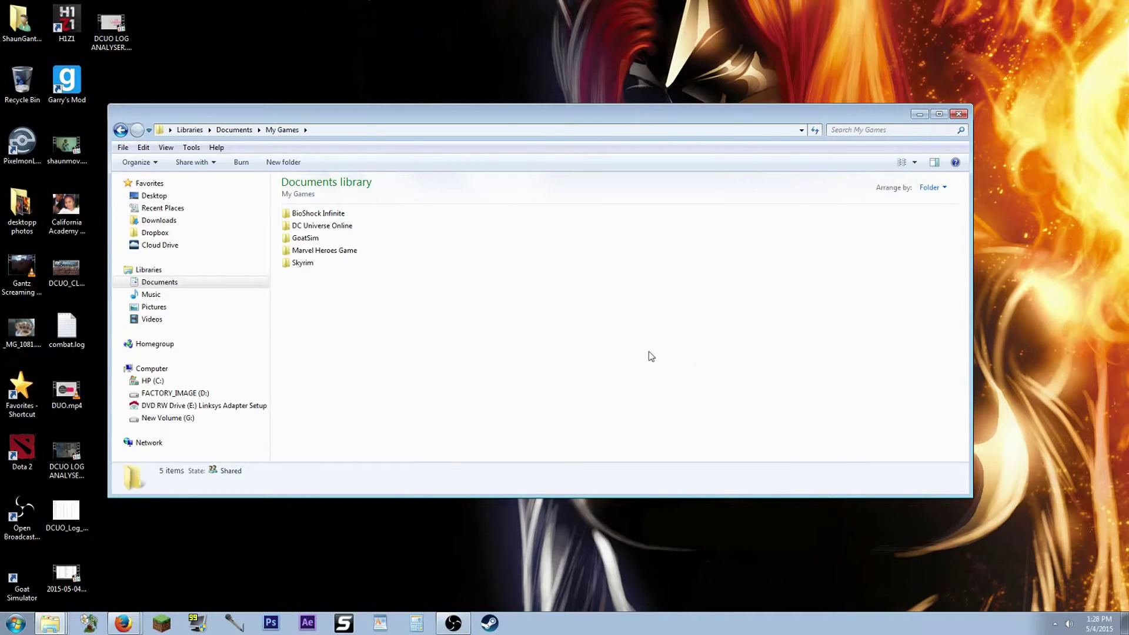
double_click(350, 227)
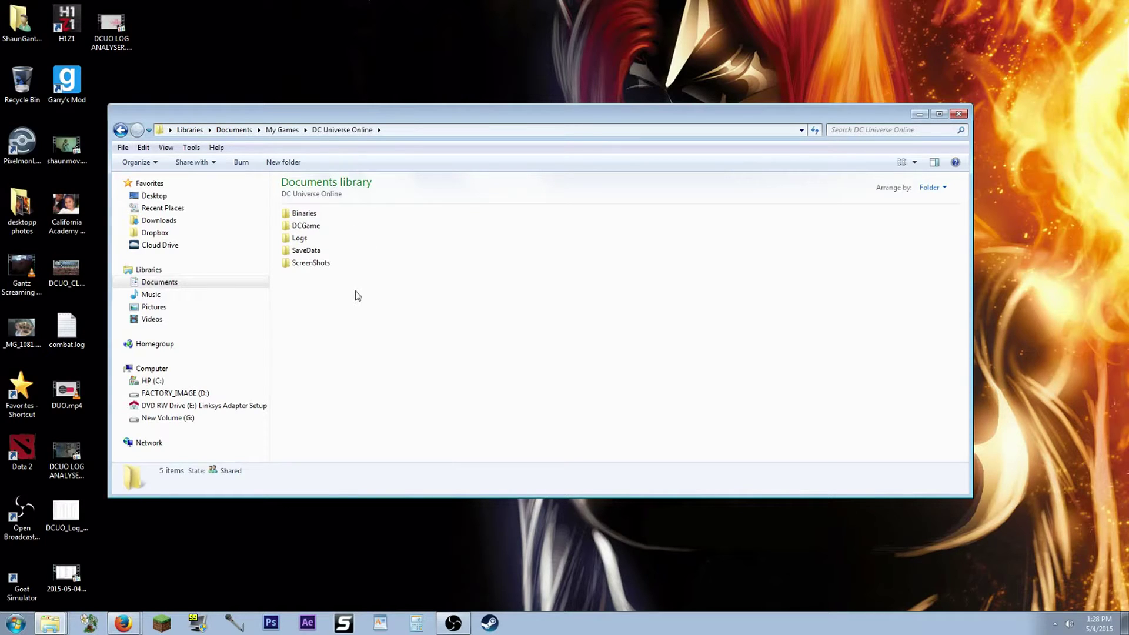
double_click(307, 241)
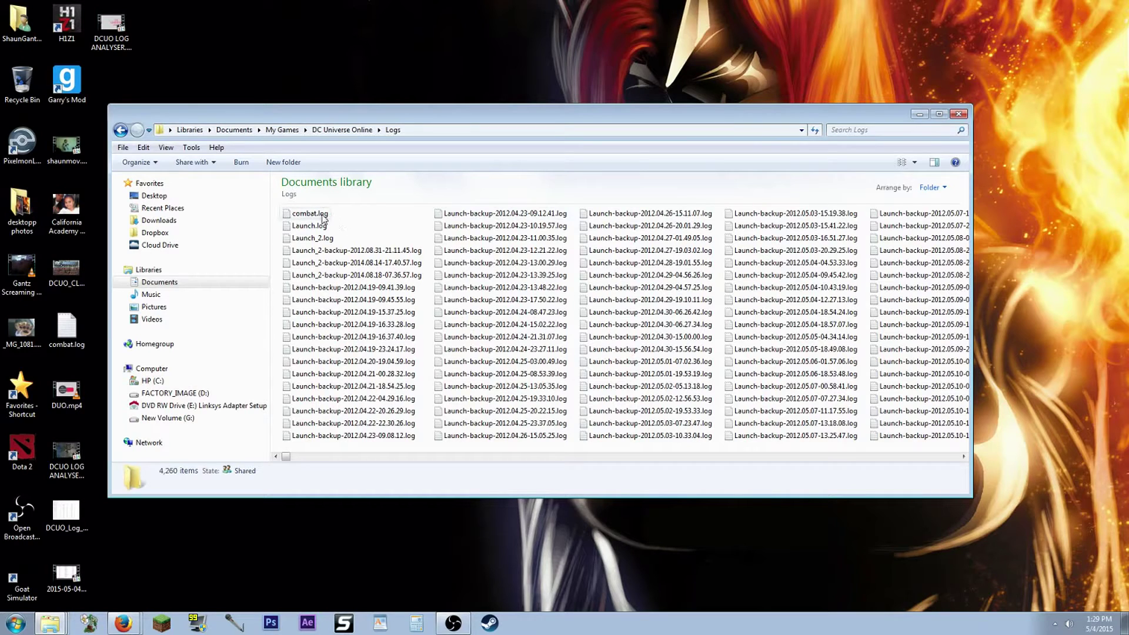
left_click(959, 114)
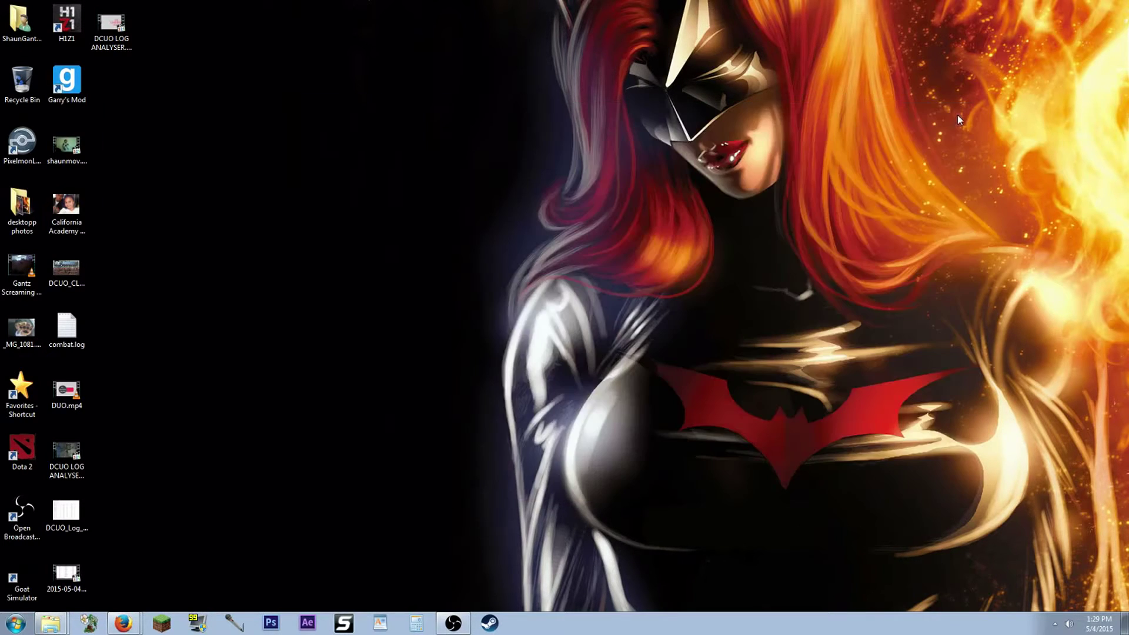
Open the DCUO LOG ANALYSER video from the desktop and, in the Gameplay settings, leave Write Combat Logs To Disk switched on.
double_click(69, 456)
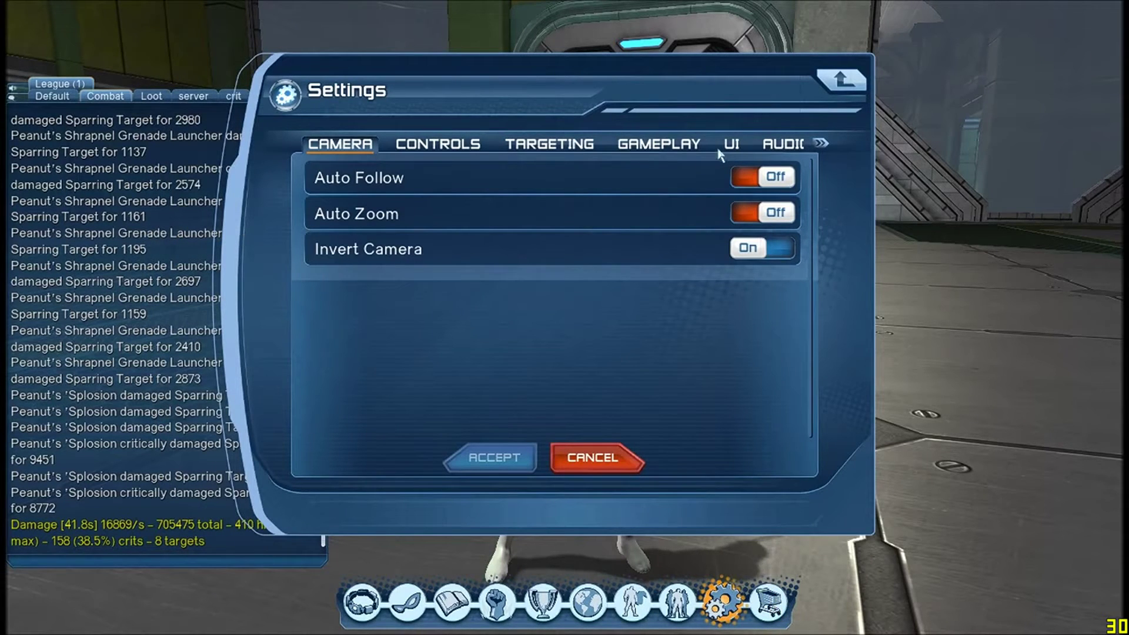
left_click(688, 147)
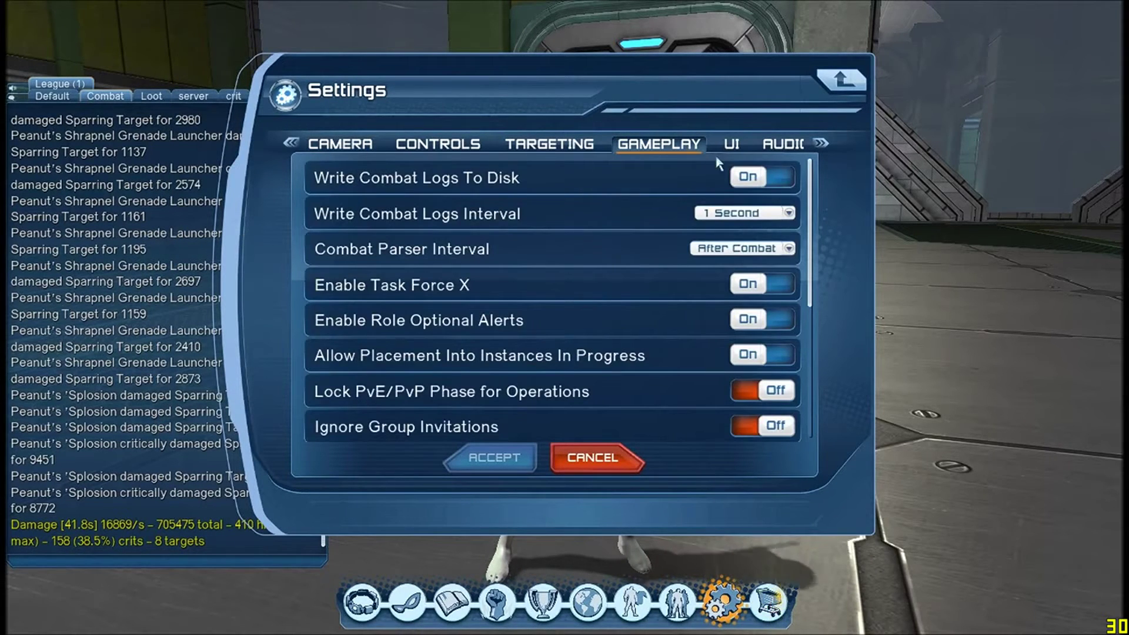
left_click(749, 178)
left_click(749, 179)
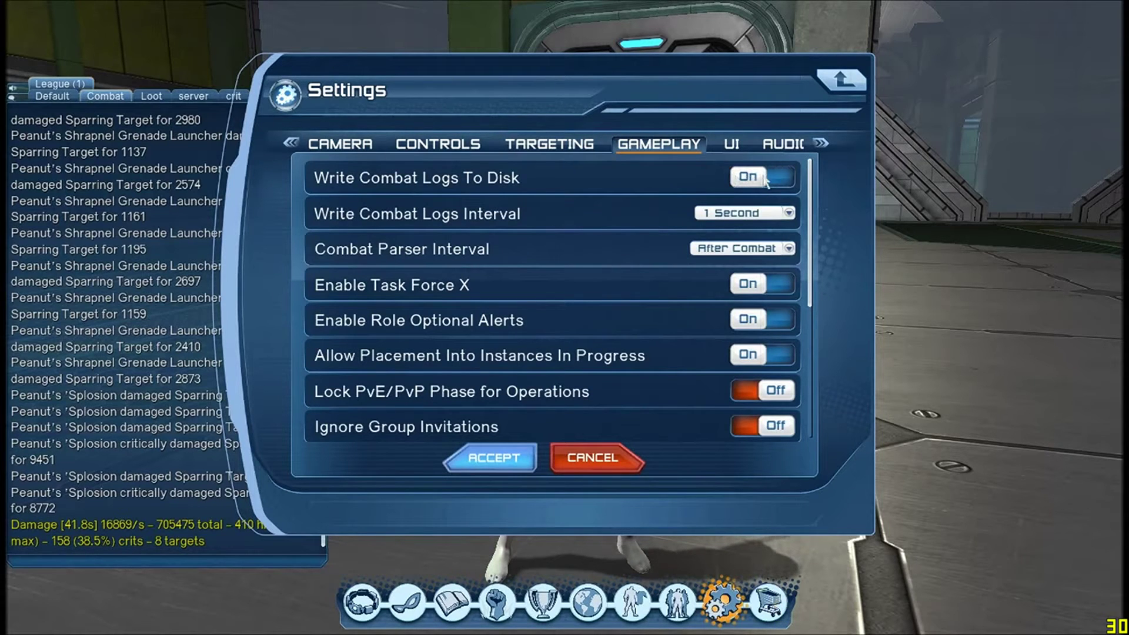
left_click(749, 178)
left_click(749, 179)
Set Write Combat Logs Interval to 1 Second and Combat Parser Interval to After Combat, and accept the settings.
left_click(746, 215)
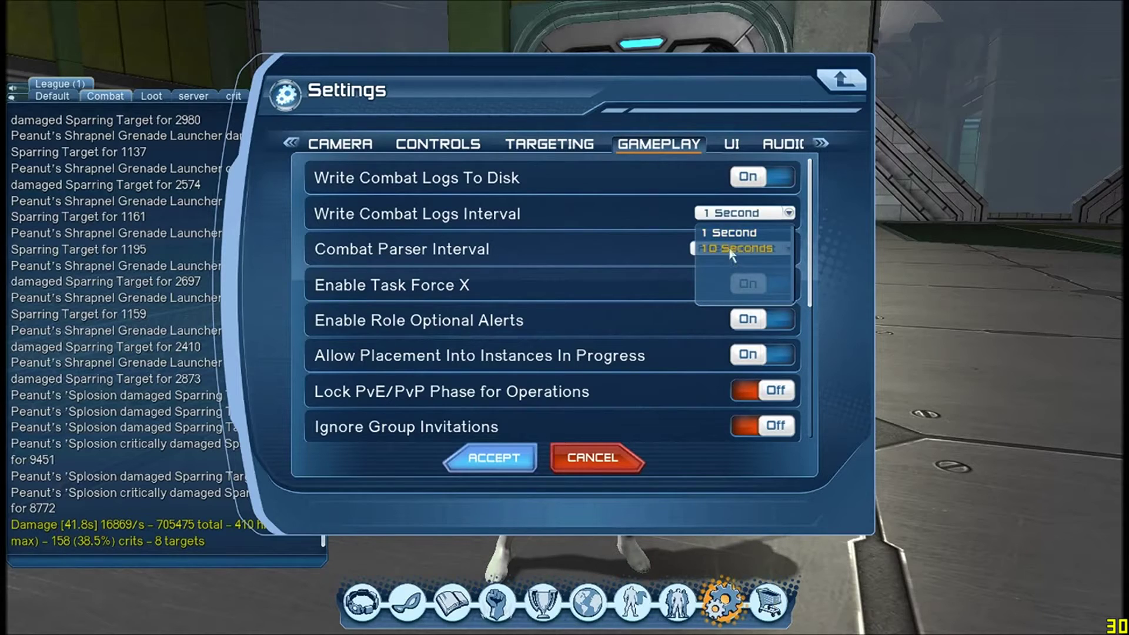
left_click(732, 234)
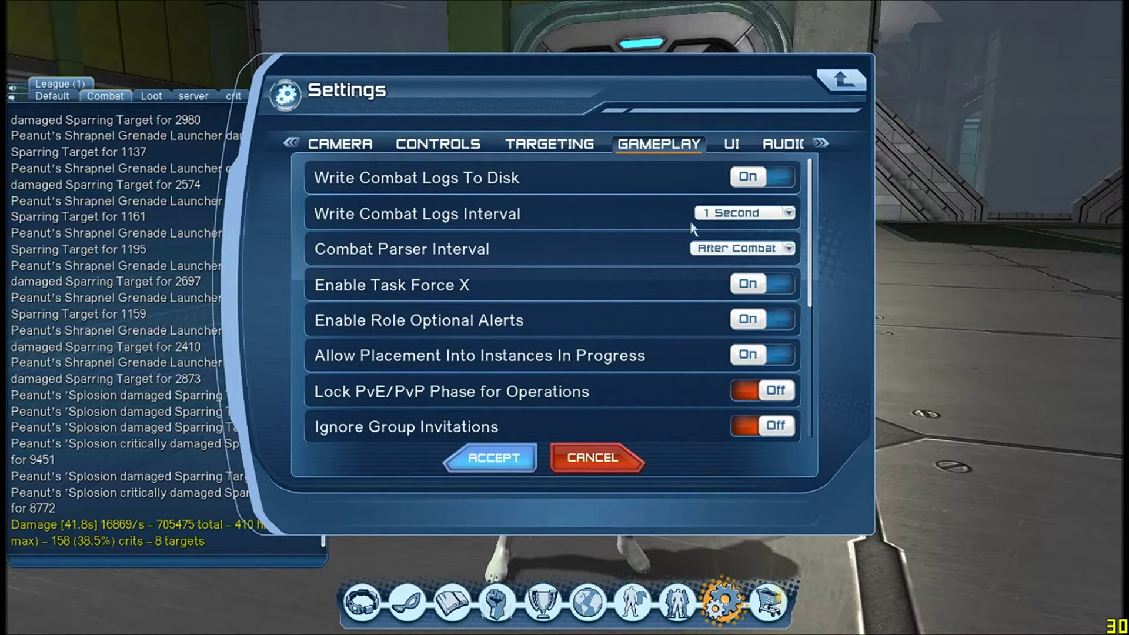
left_click(776, 253)
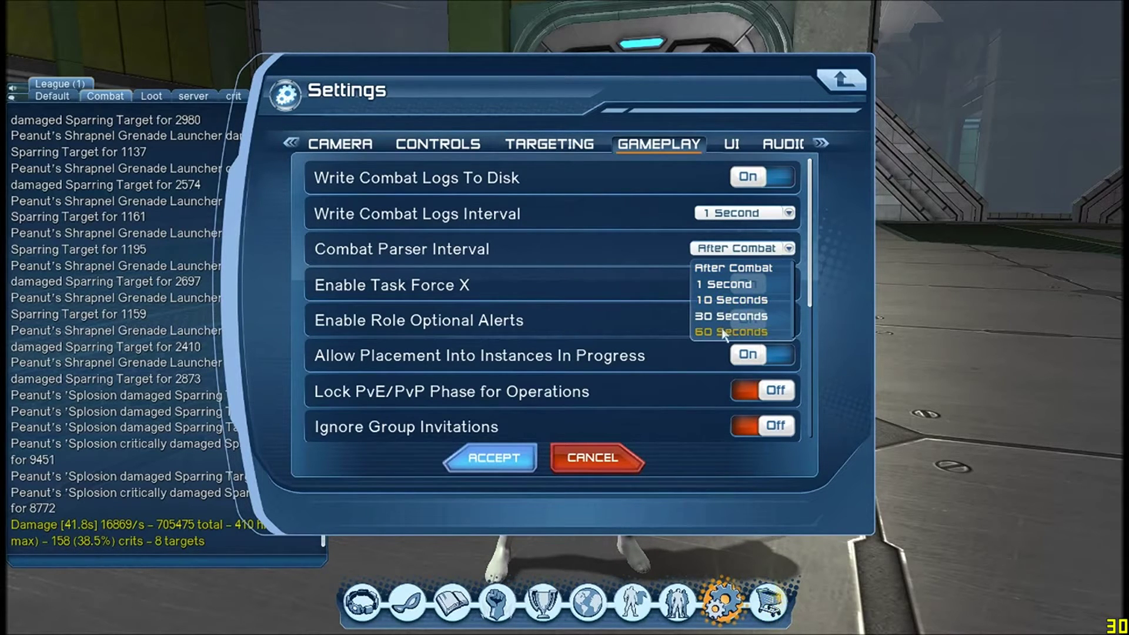
left_click(754, 270)
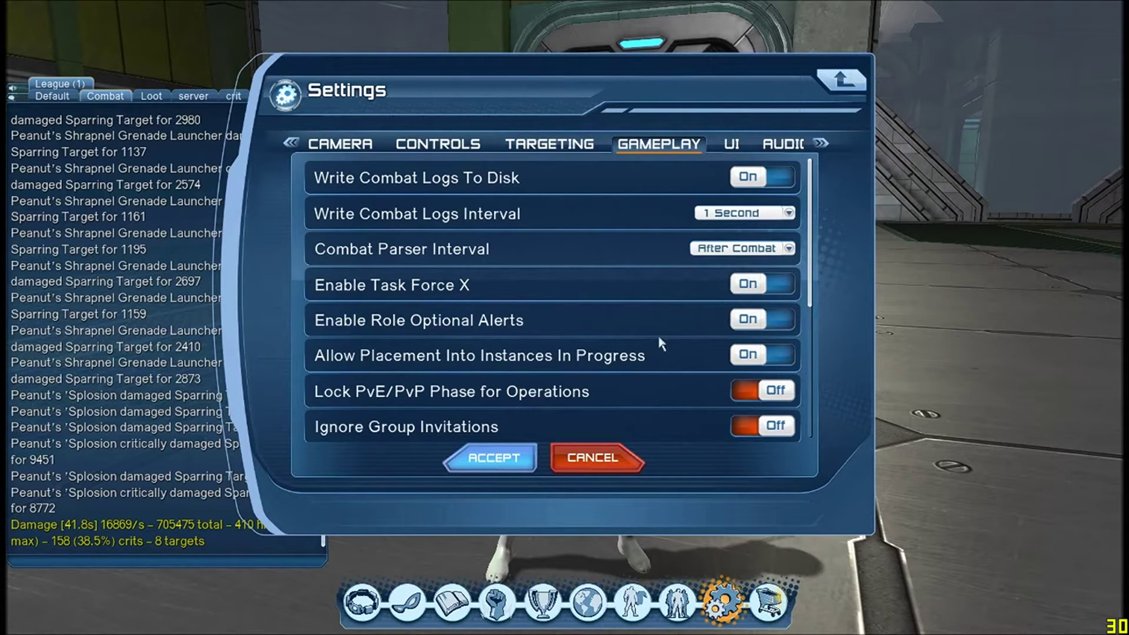
left_click(498, 463)
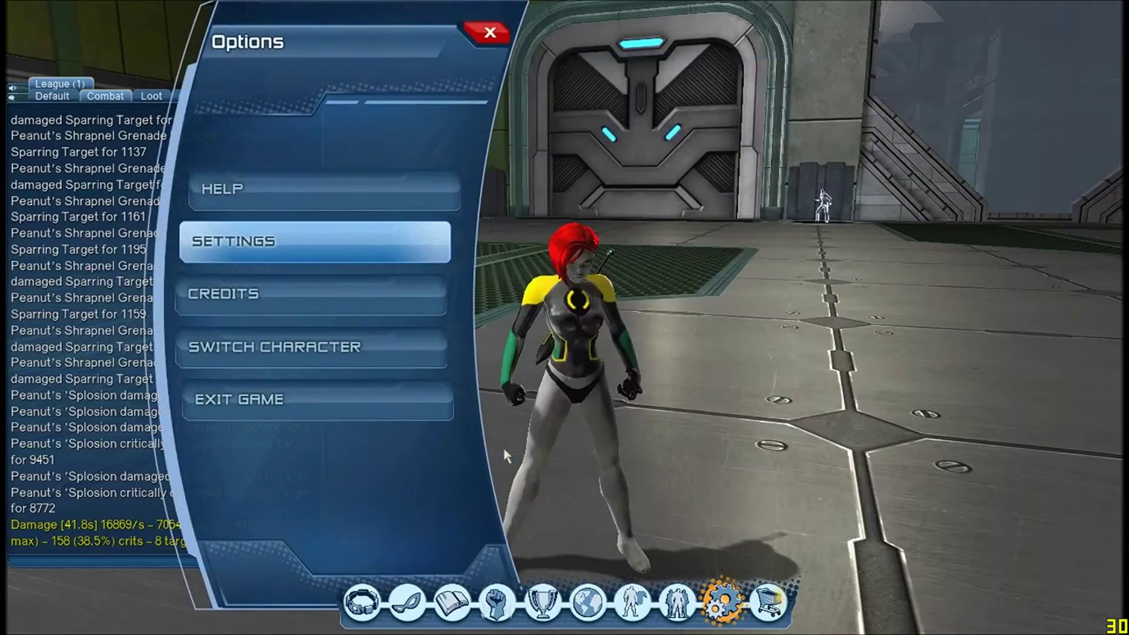
key("Escape")
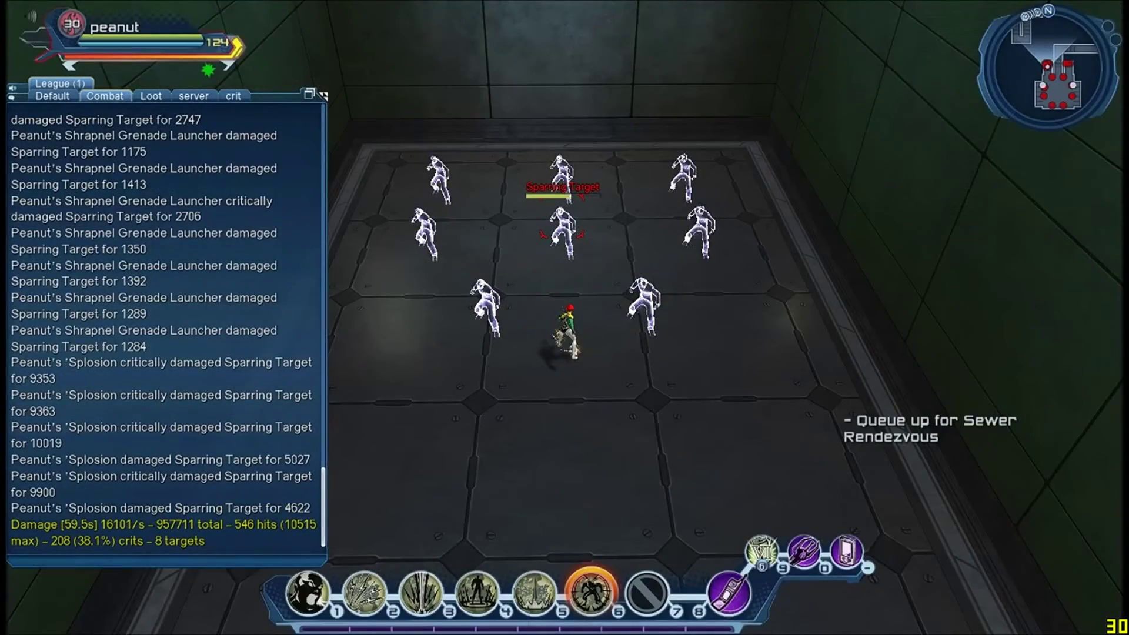
Attack the group of sparring targets by repeatedly cycling powers 1, 2, 3 and 5 to generate combat log entries, and leave full-screen playback.
key("1")
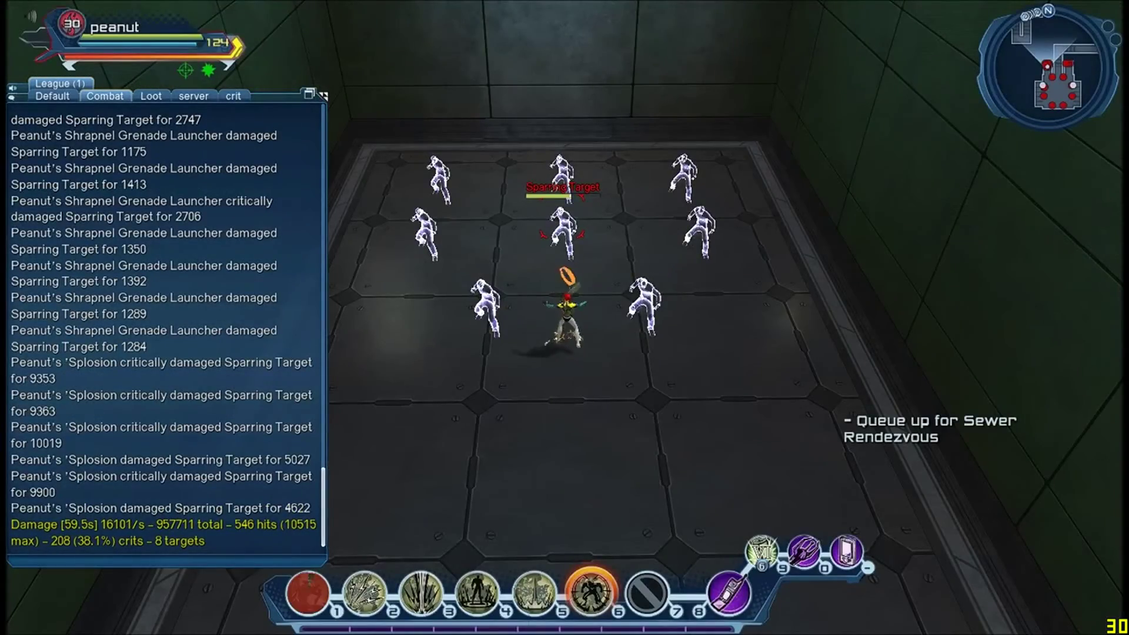
key("2")
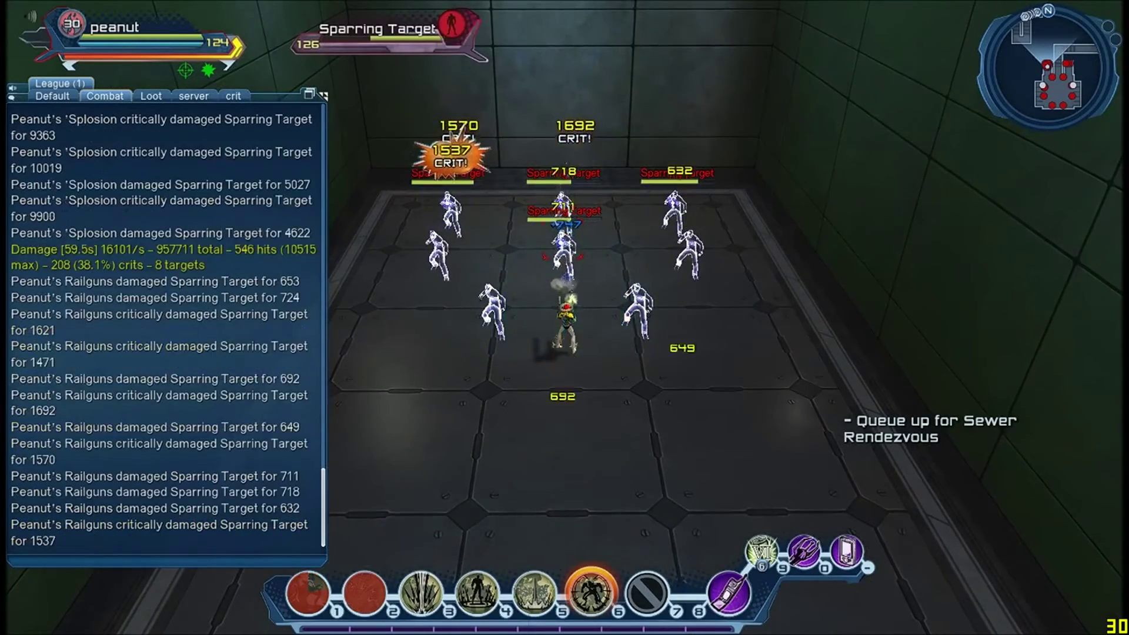
key("3")
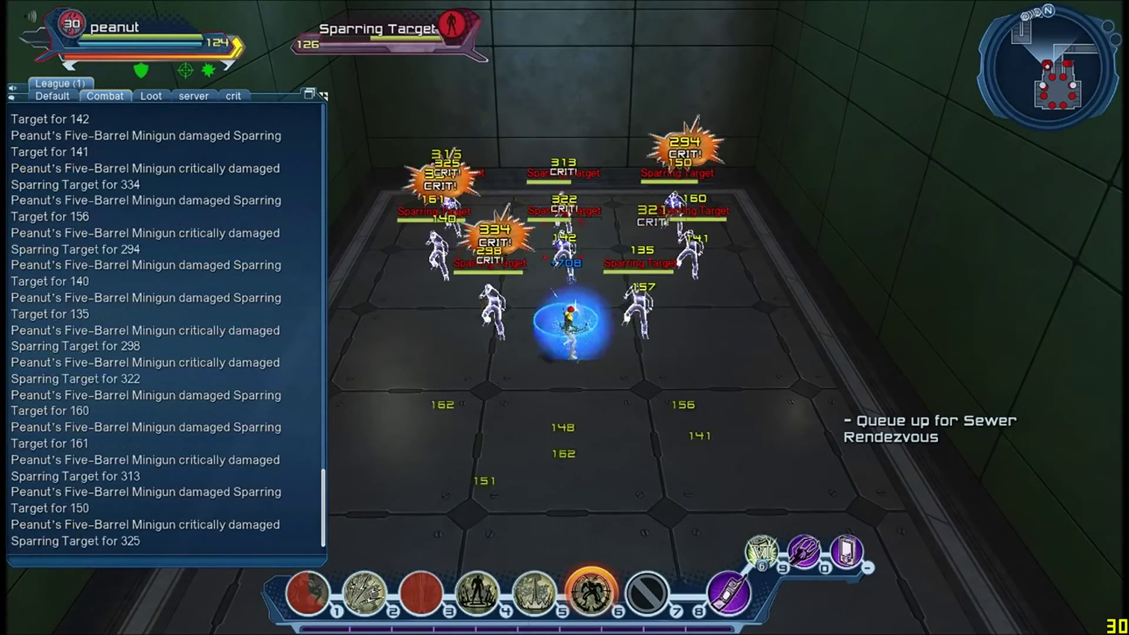
key("5")
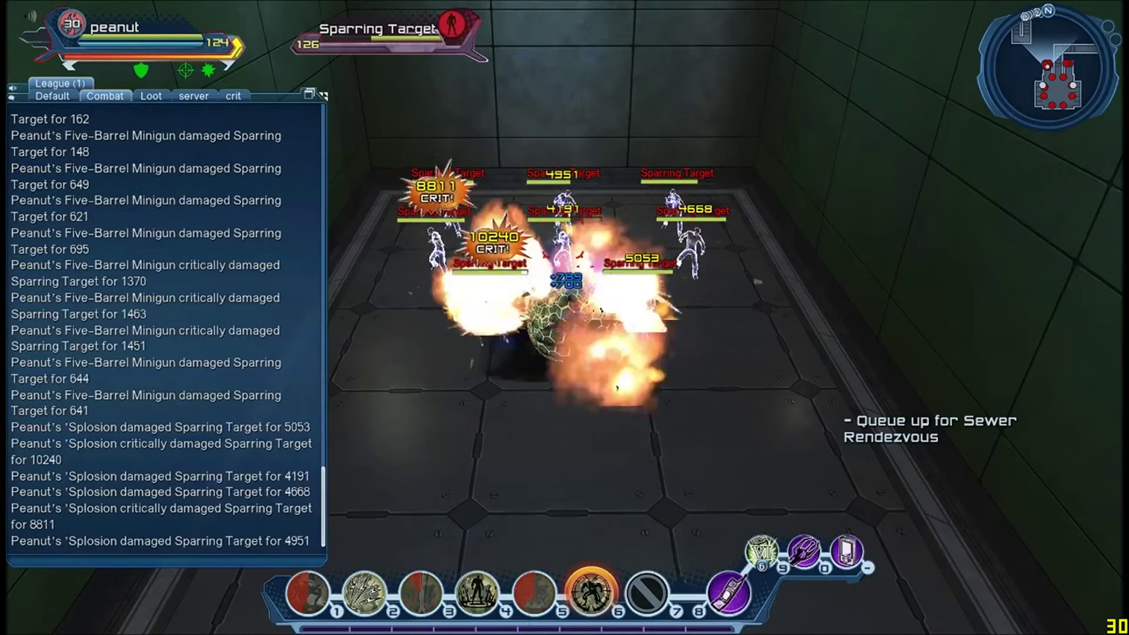
key("2")
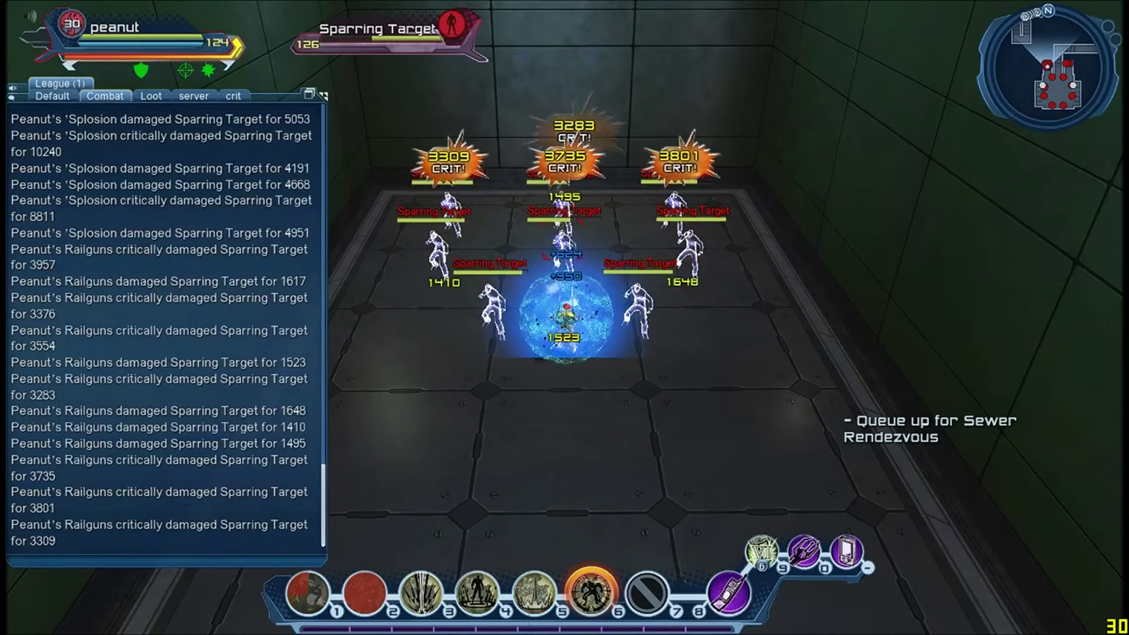
key("3")
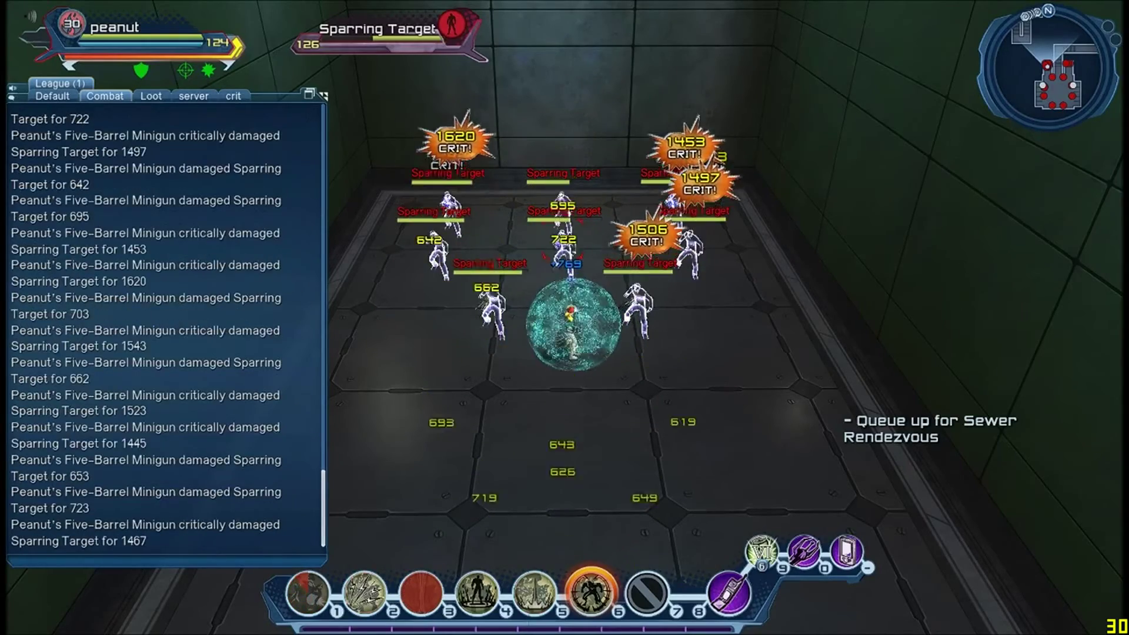
key("5")
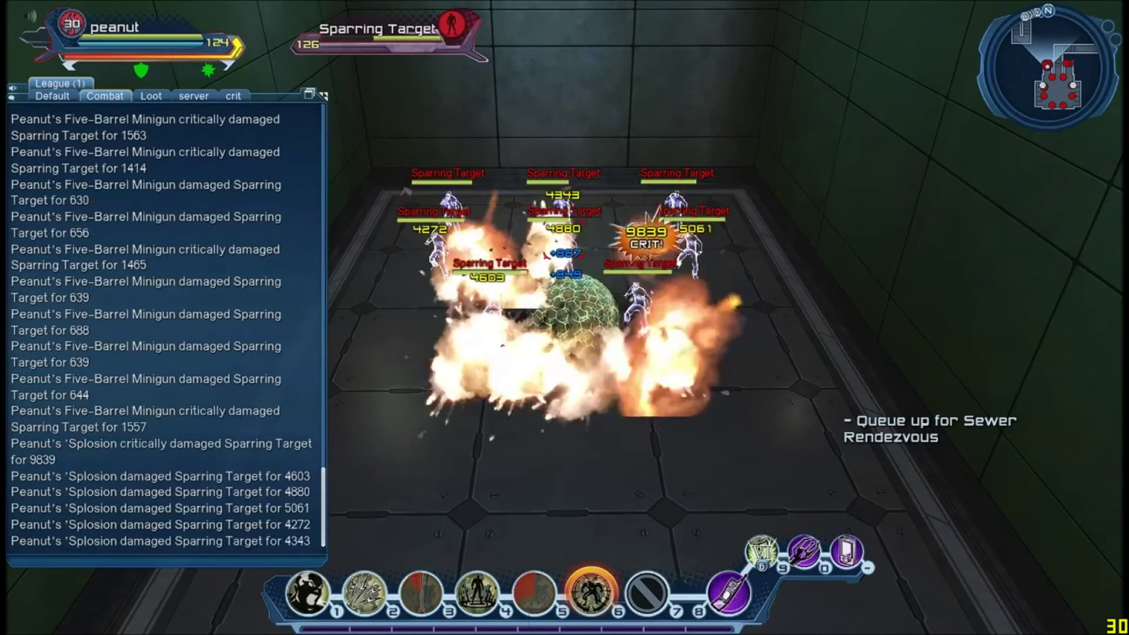
key("2")
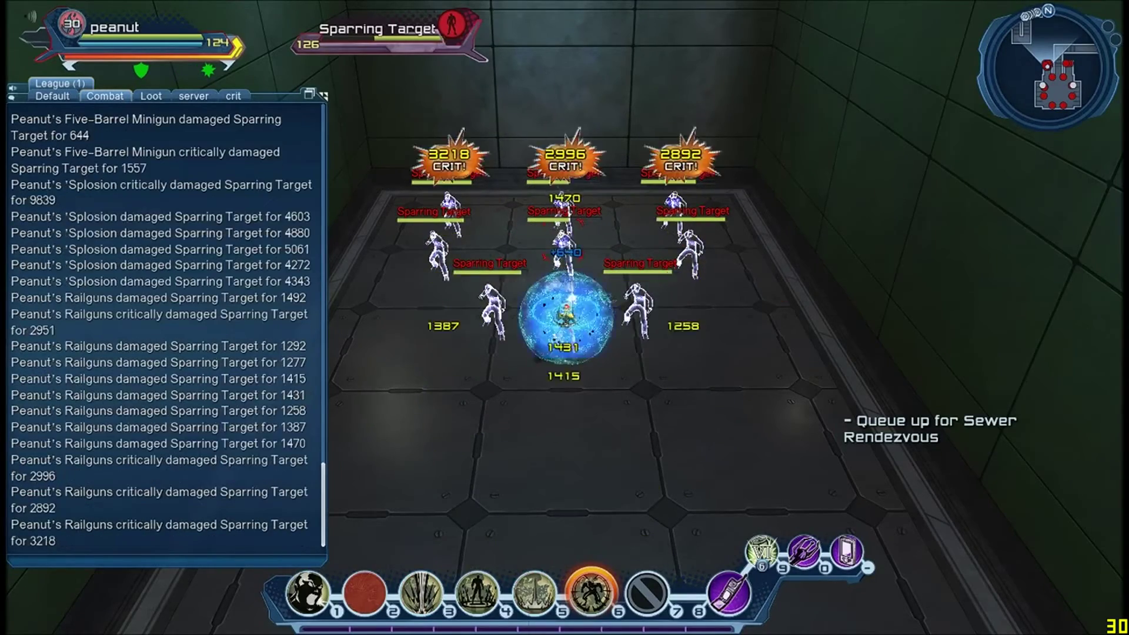
key("1")
key("3")
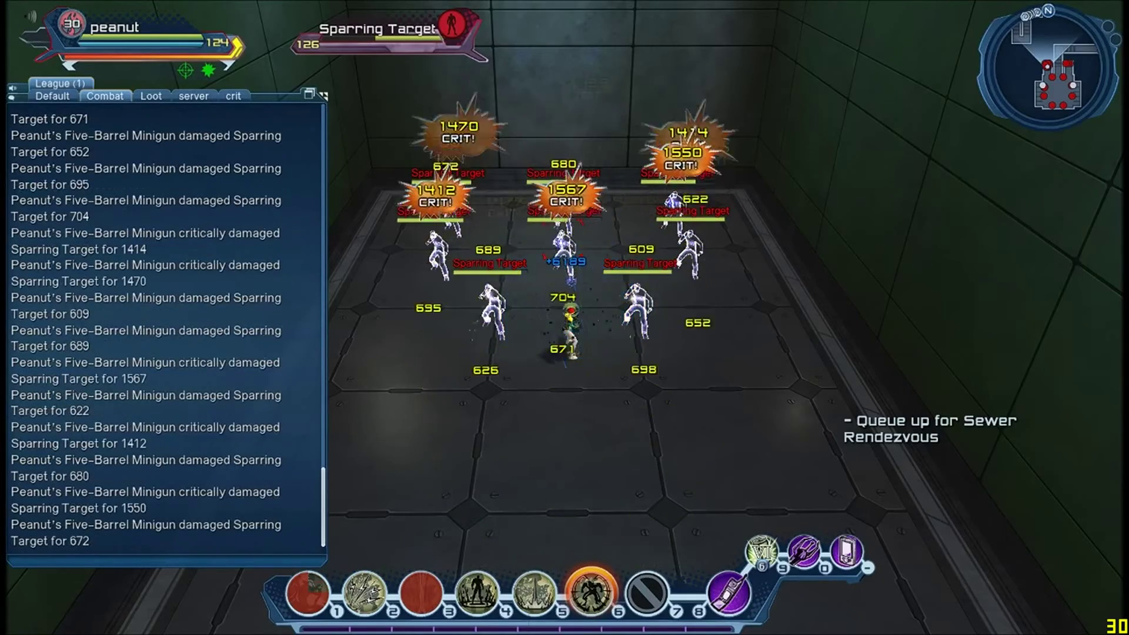
key("5")
key("2")
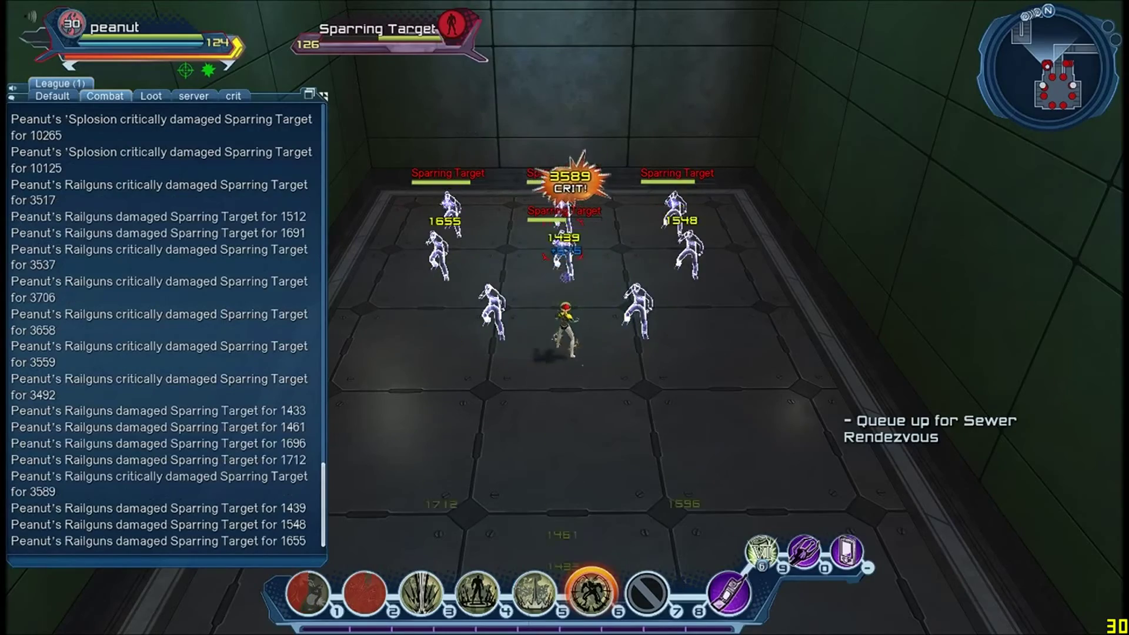
key("3")
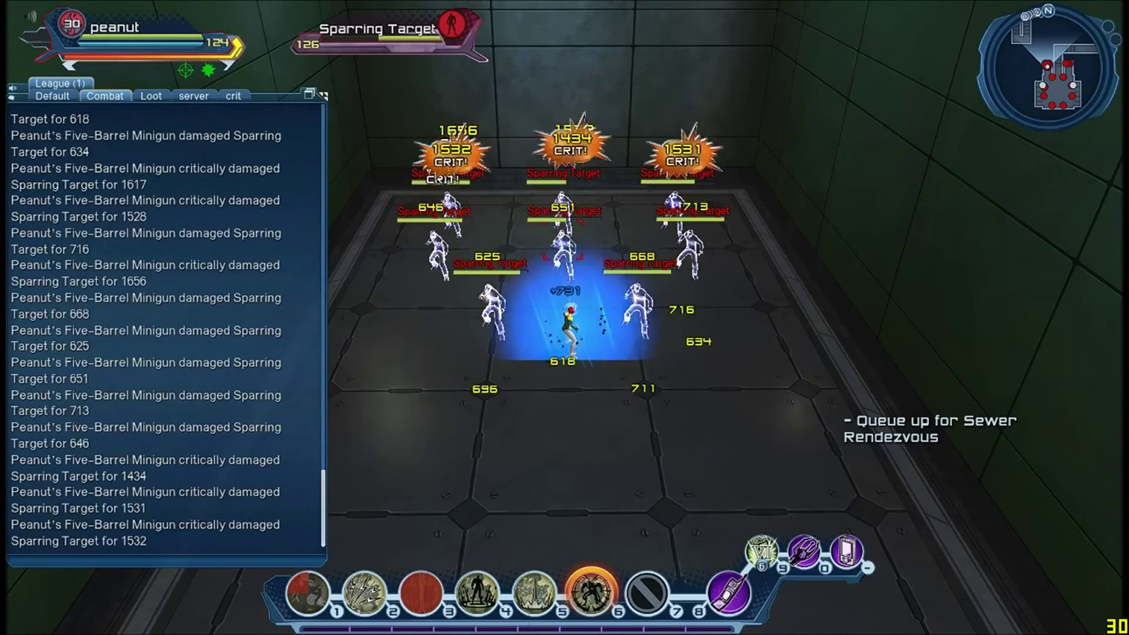
key("5")
key("2")
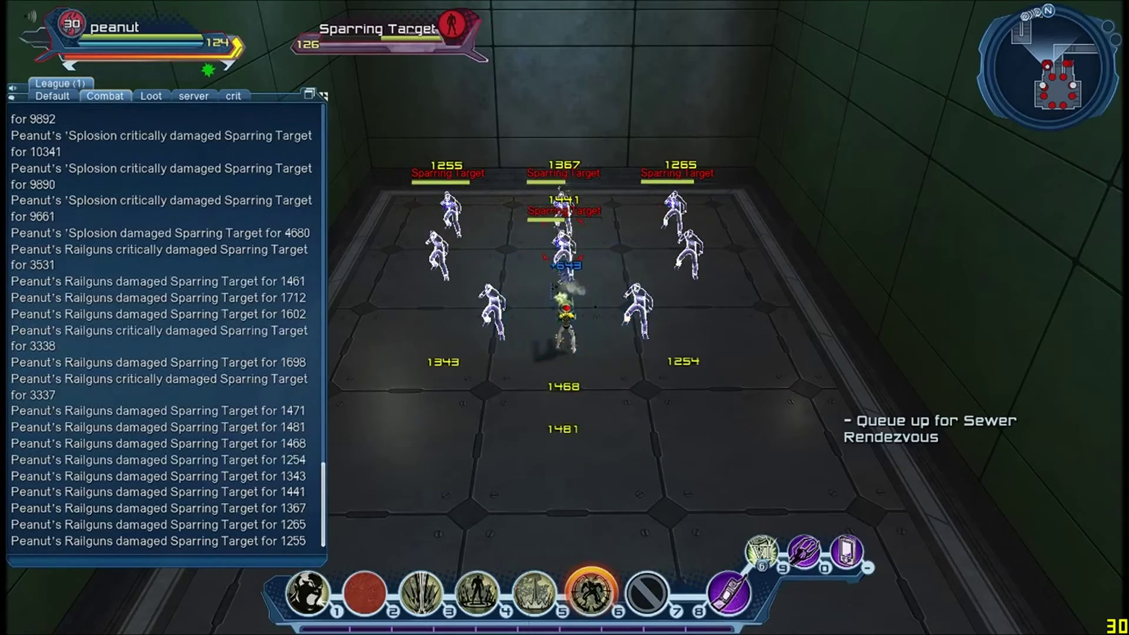
key("1")
key("3")
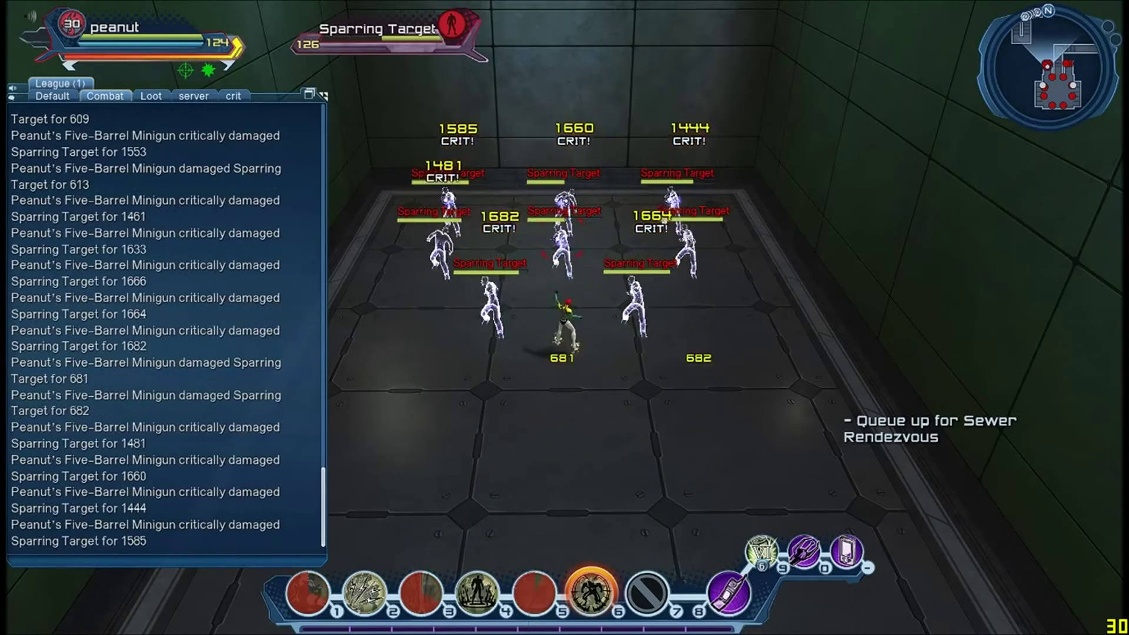
key("5")
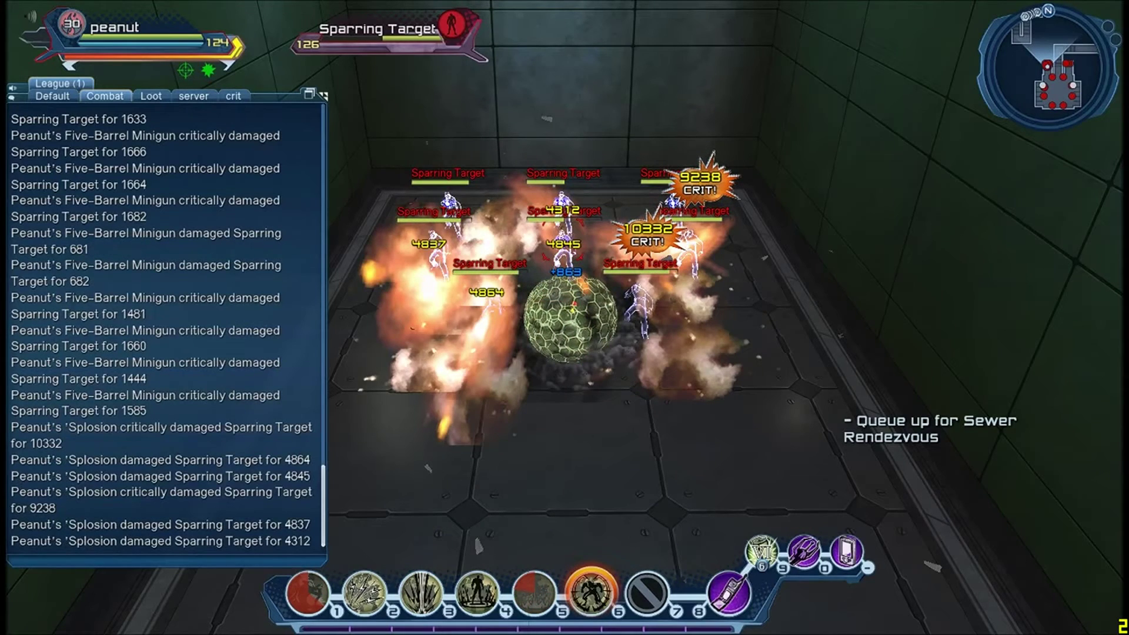
key("2")
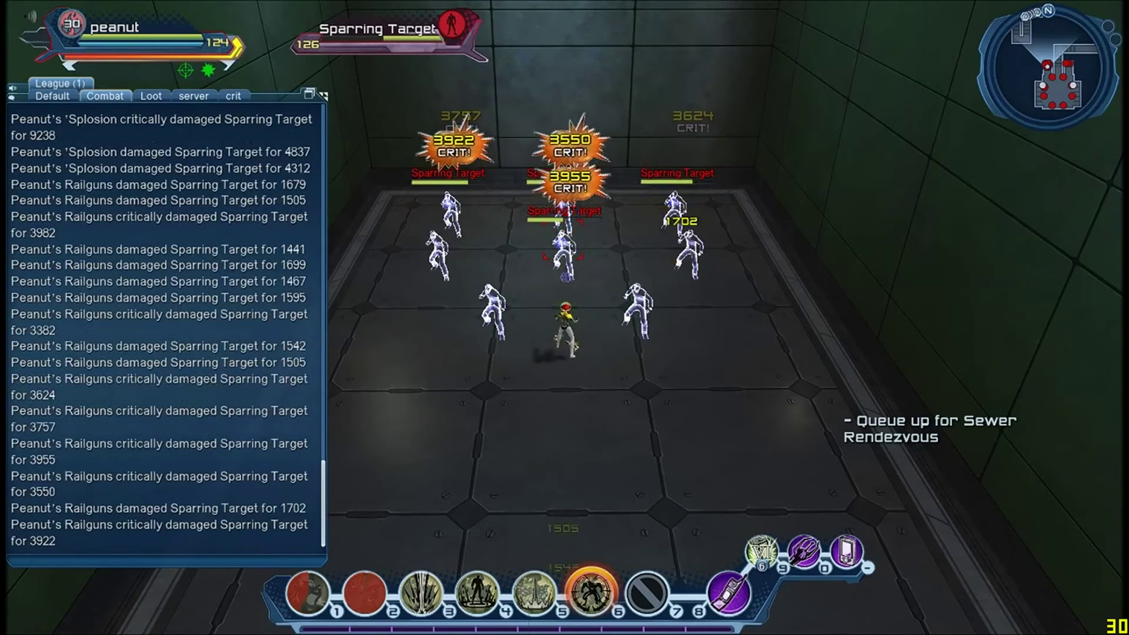
key("3")
key("5")
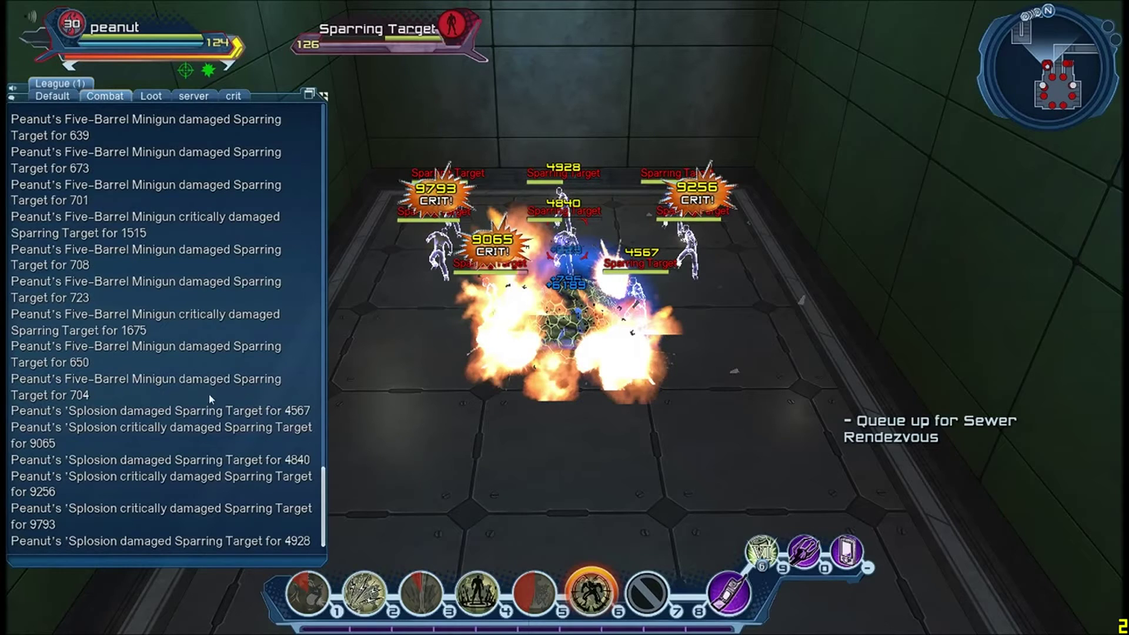
double_click(457, 301)
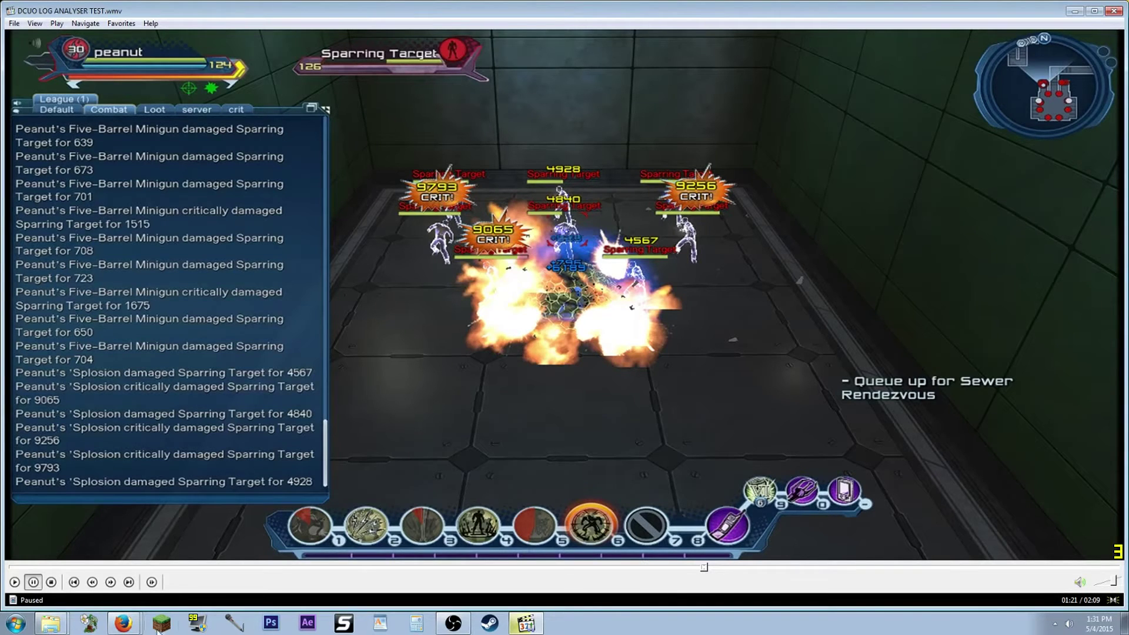
Switch to Firefox, search the web for spark.rstudio.com/mezz/dcuo/ and open the matching DCUO Log Analyser page.
left_click(123, 624)
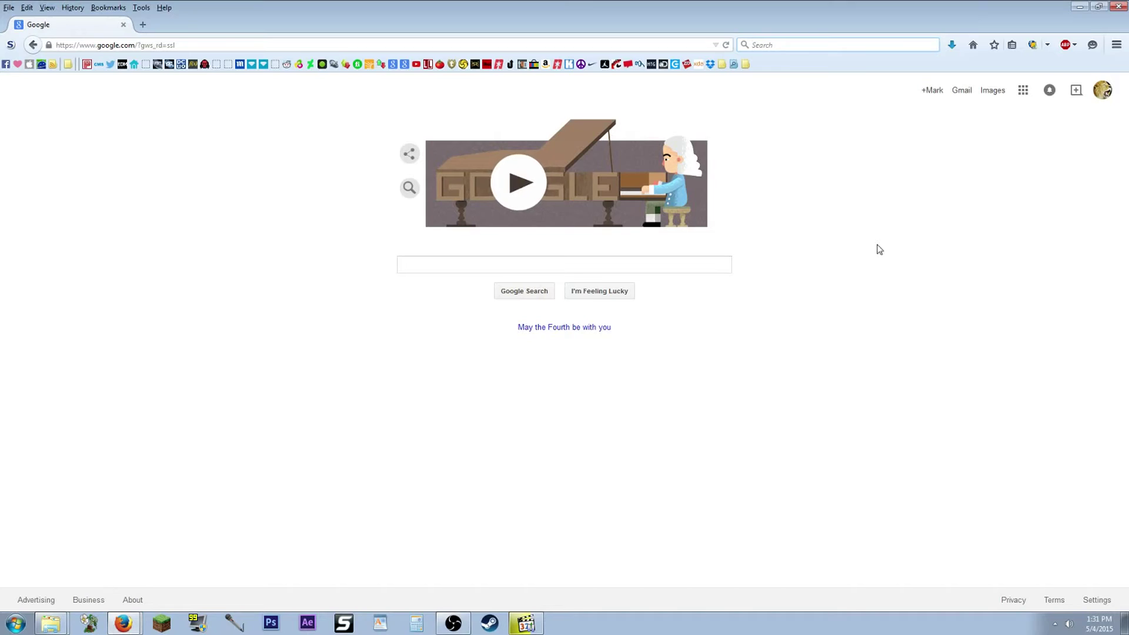
left_click(857, 44)
left_click(857, 45)
type("spark.")
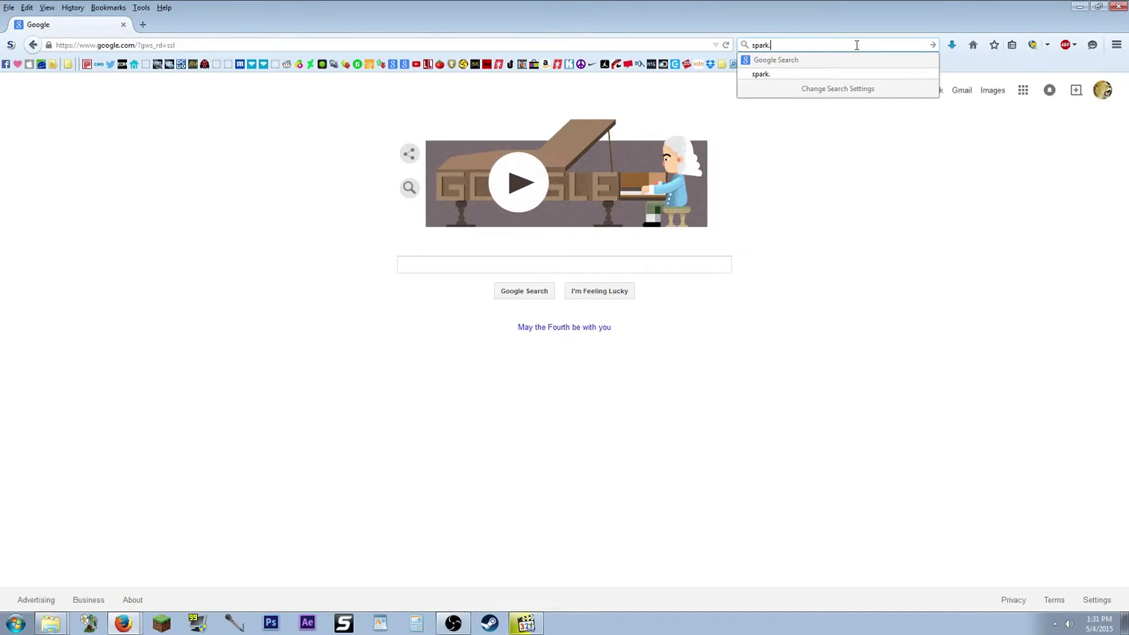
type("rstudio.")
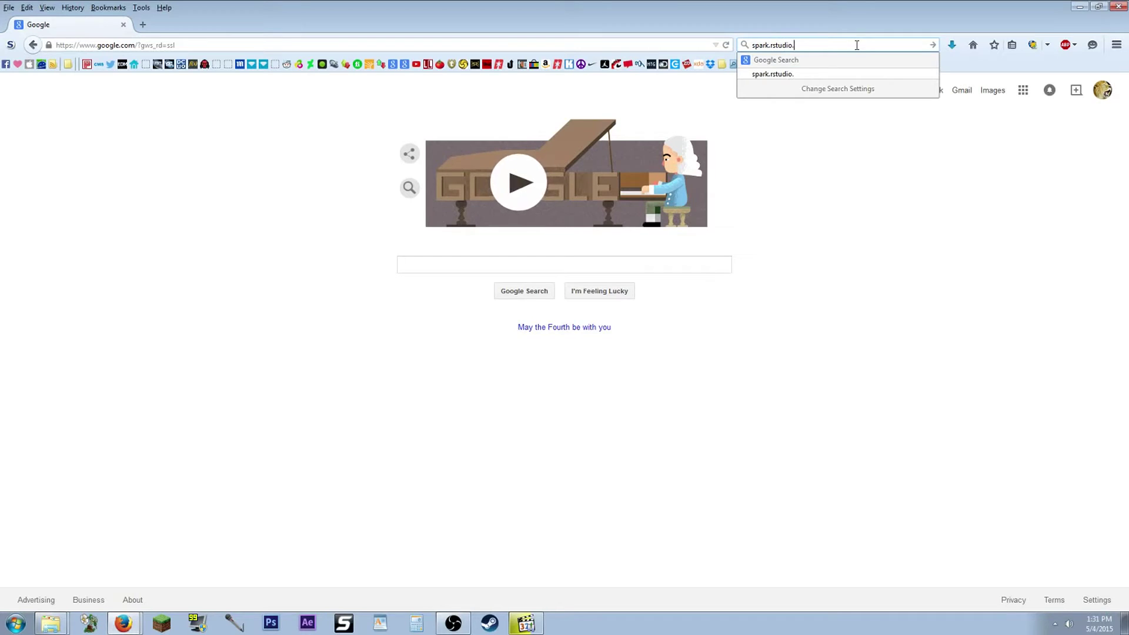
type("com/mezz/dcuo/")
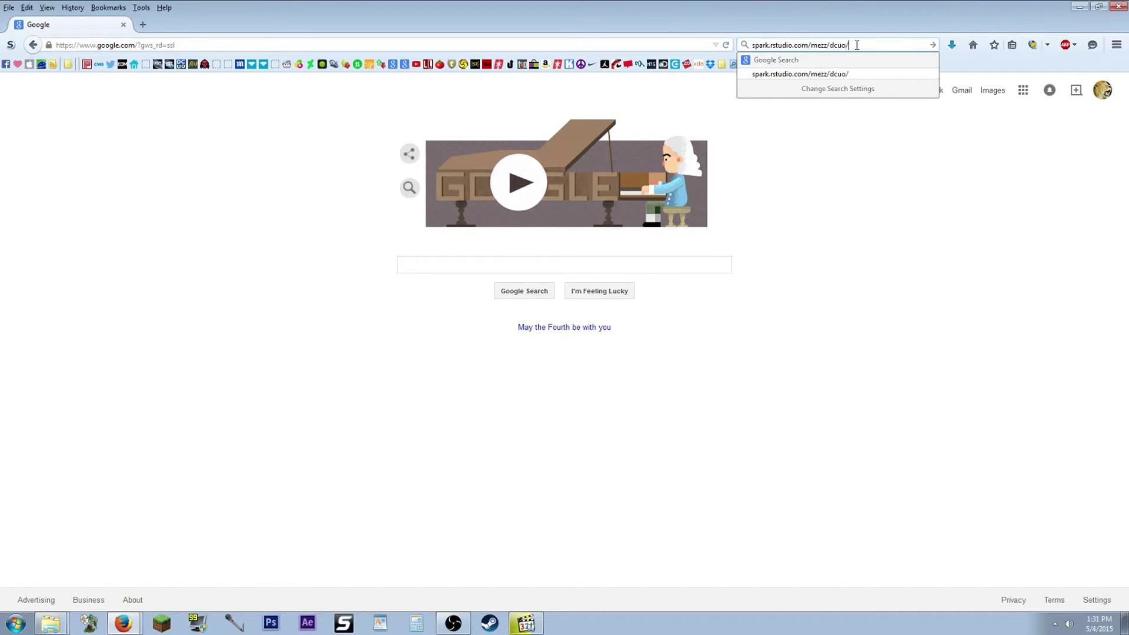
key("Return")
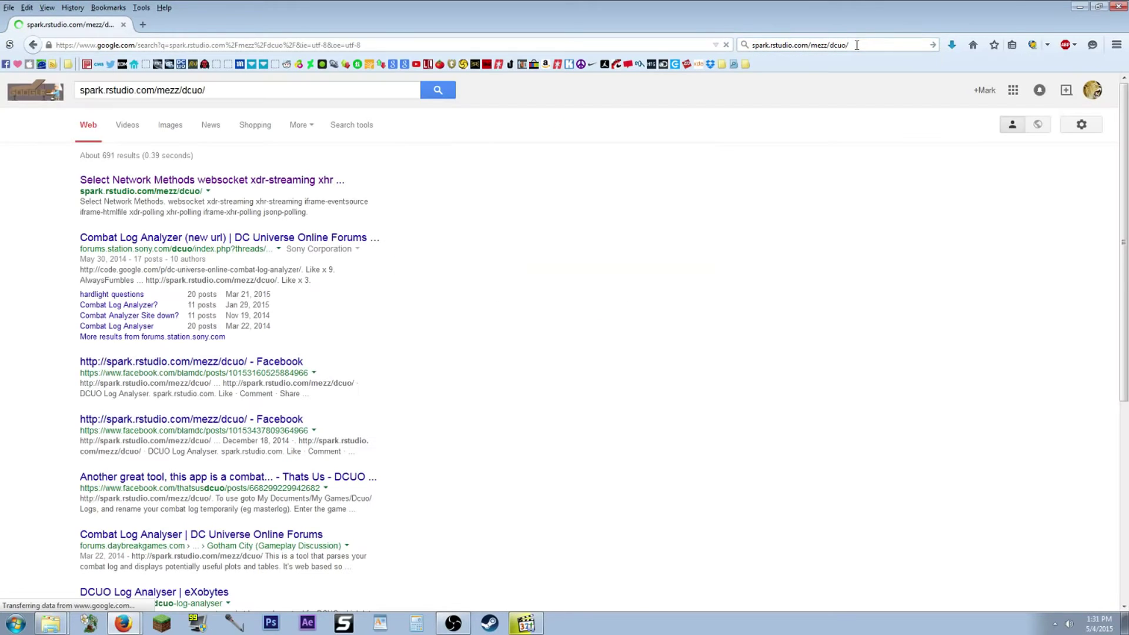
left_click(276, 182)
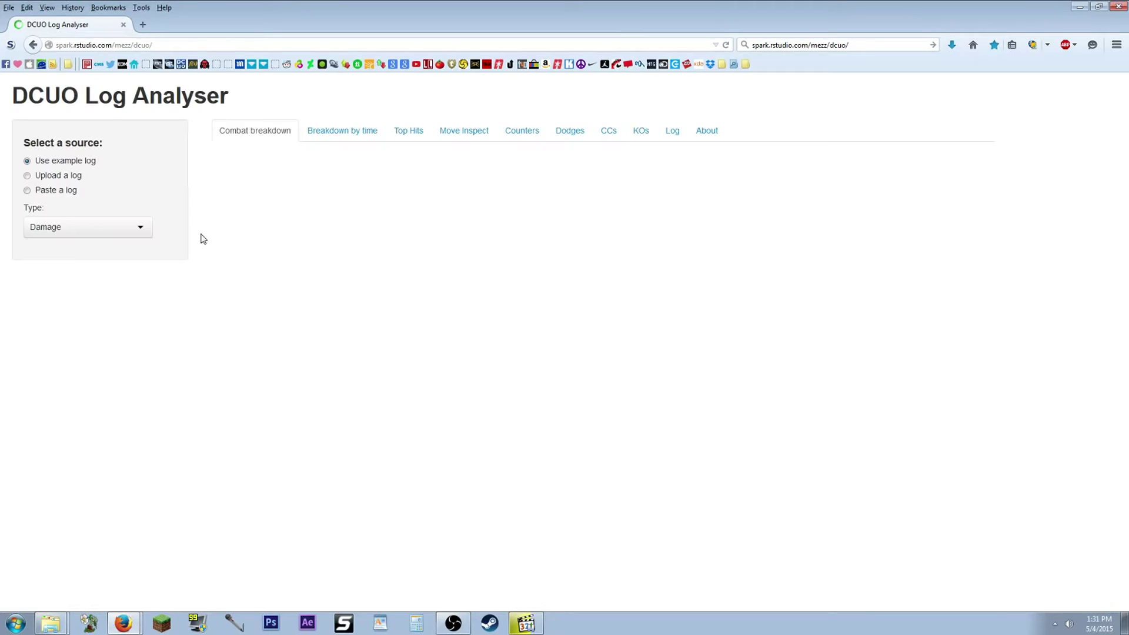
Choose to upload a log as the source and upload combat.log from Documents, My Games, DC Universe Online, Logs.
left_click(39, 176)
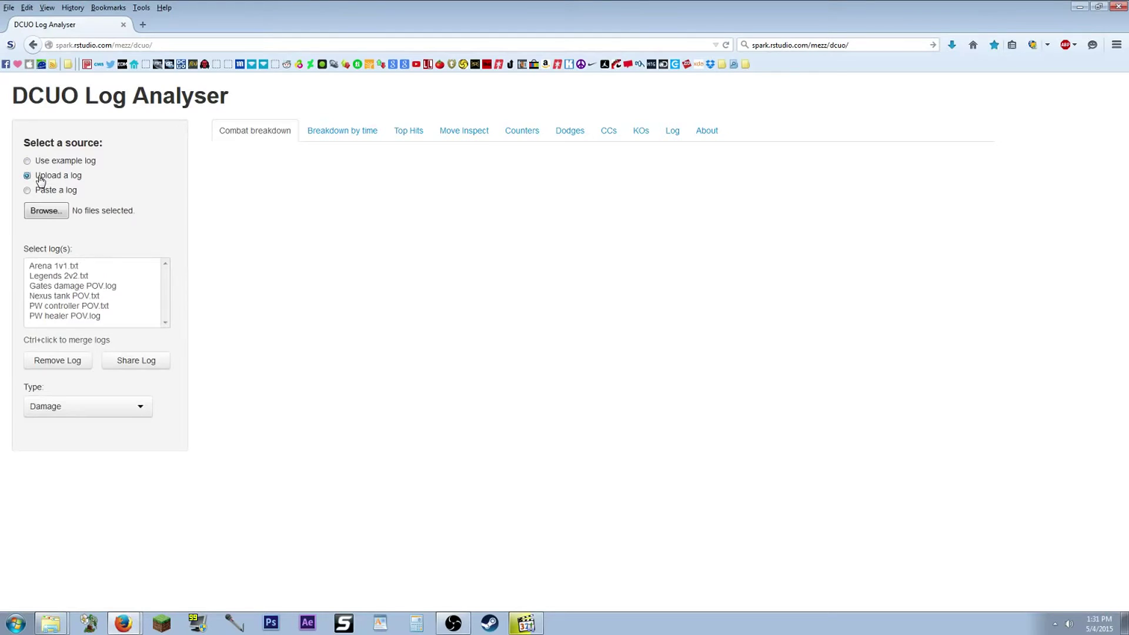
left_click(43, 214)
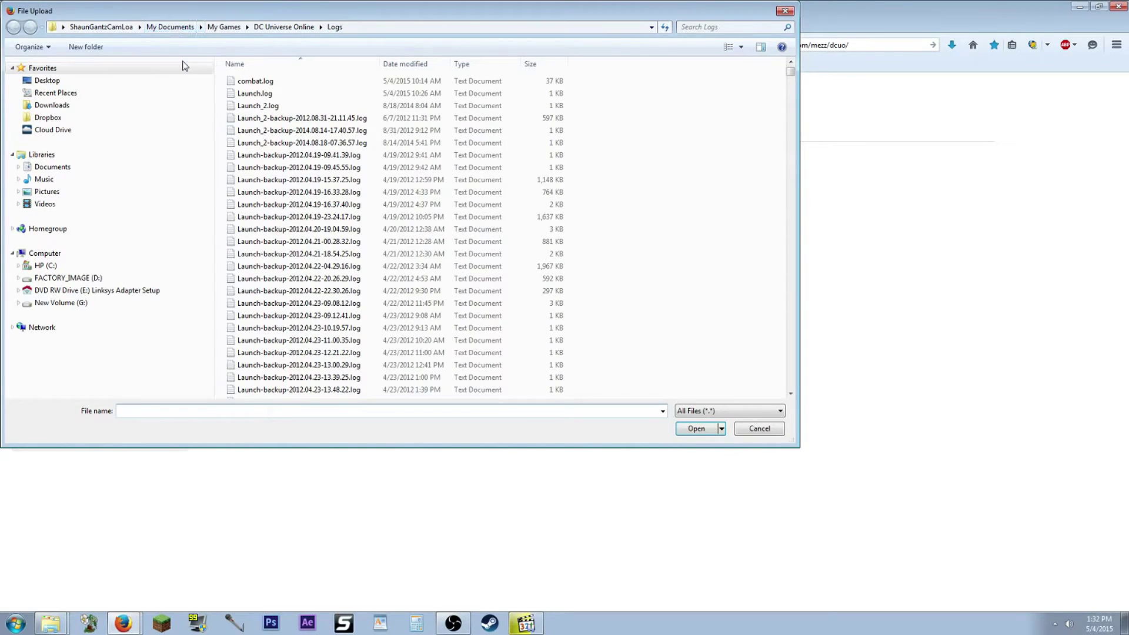
left_click(53, 167)
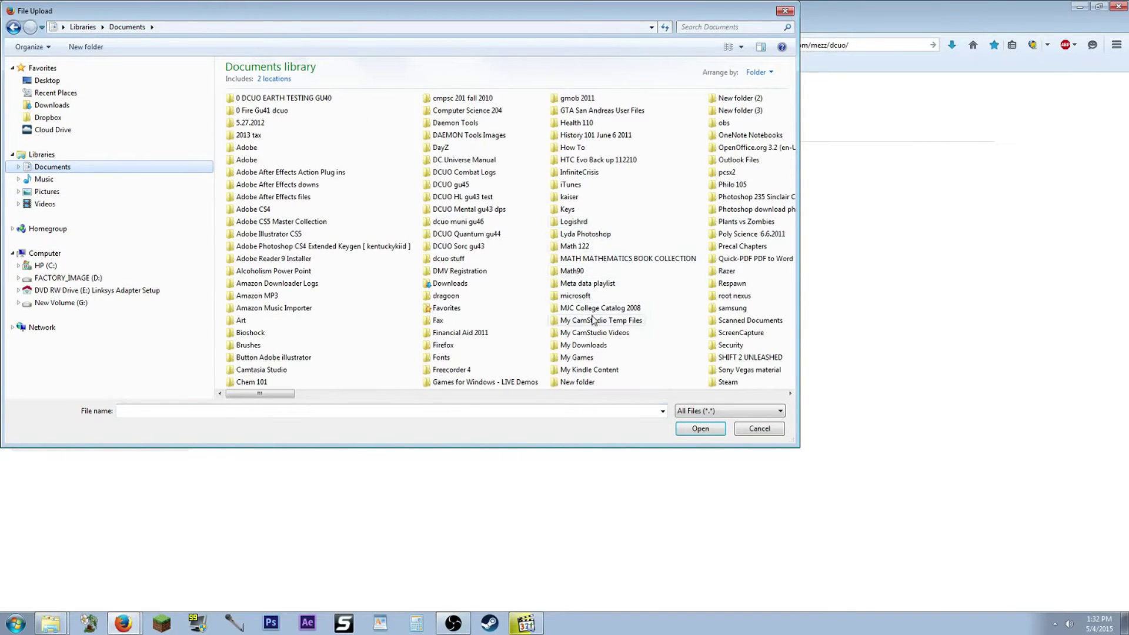
left_click(581, 359)
double_click(582, 361)
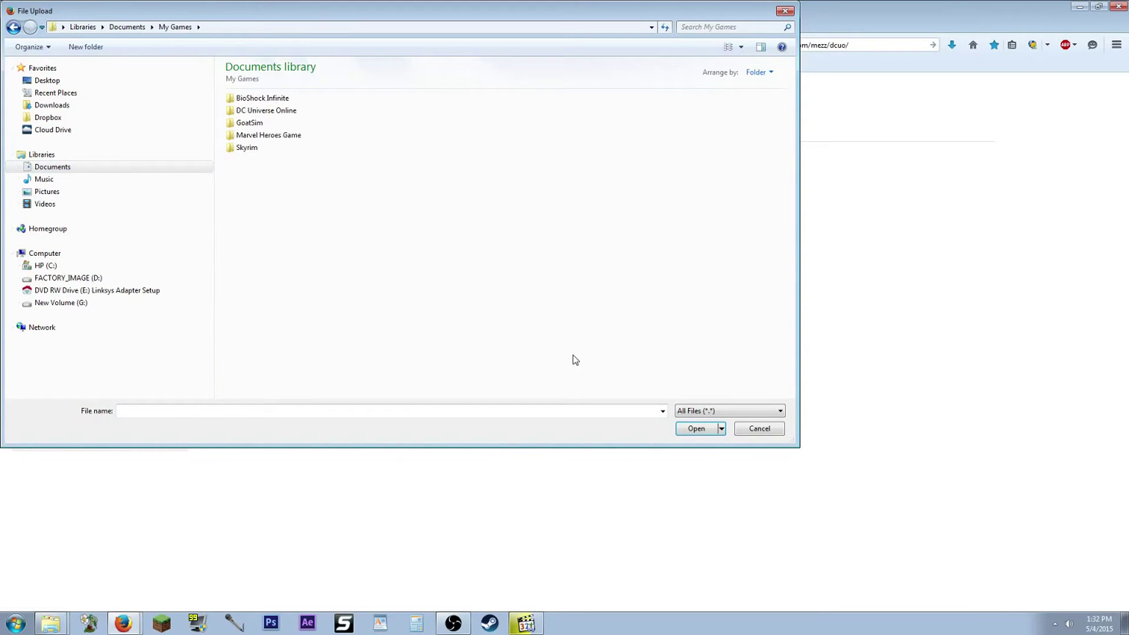
double_click(266, 112)
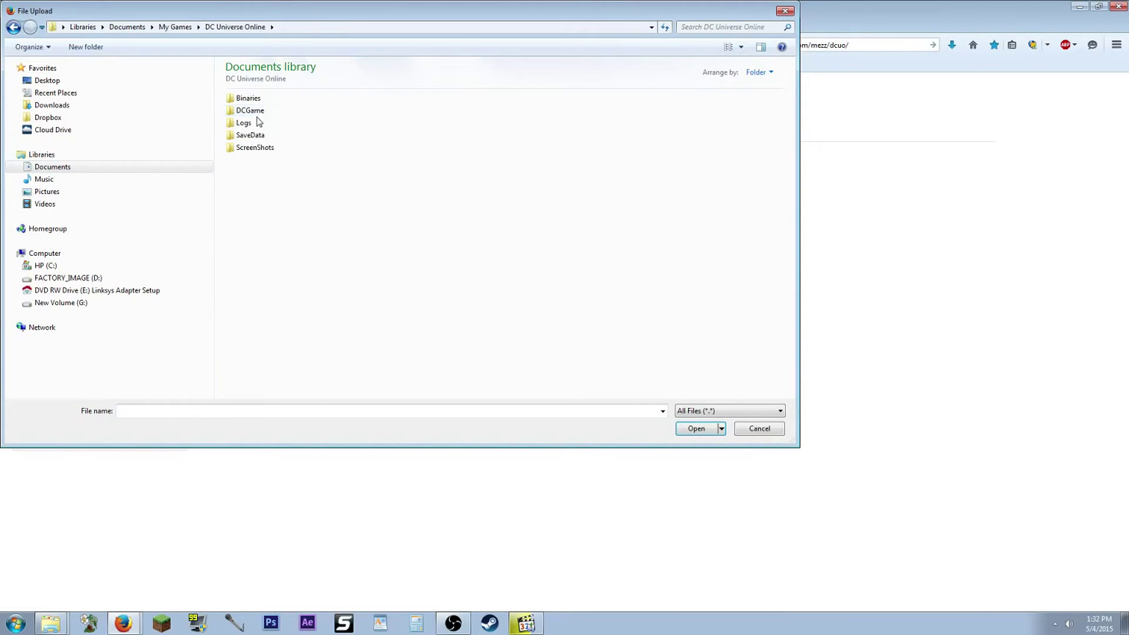
double_click(247, 124)
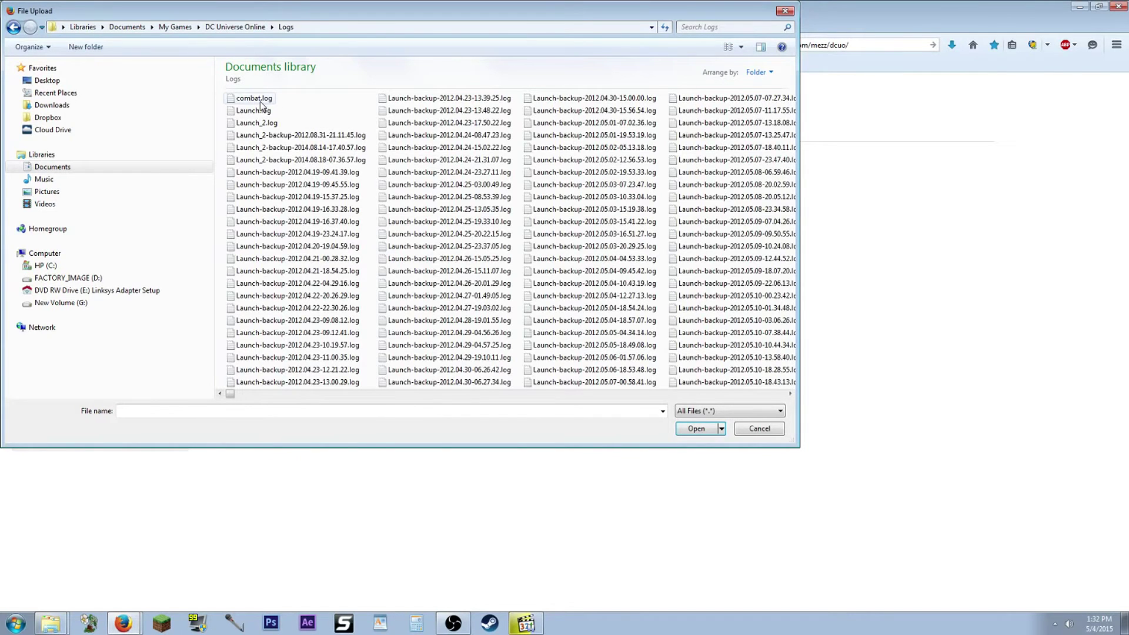
left_click(261, 100)
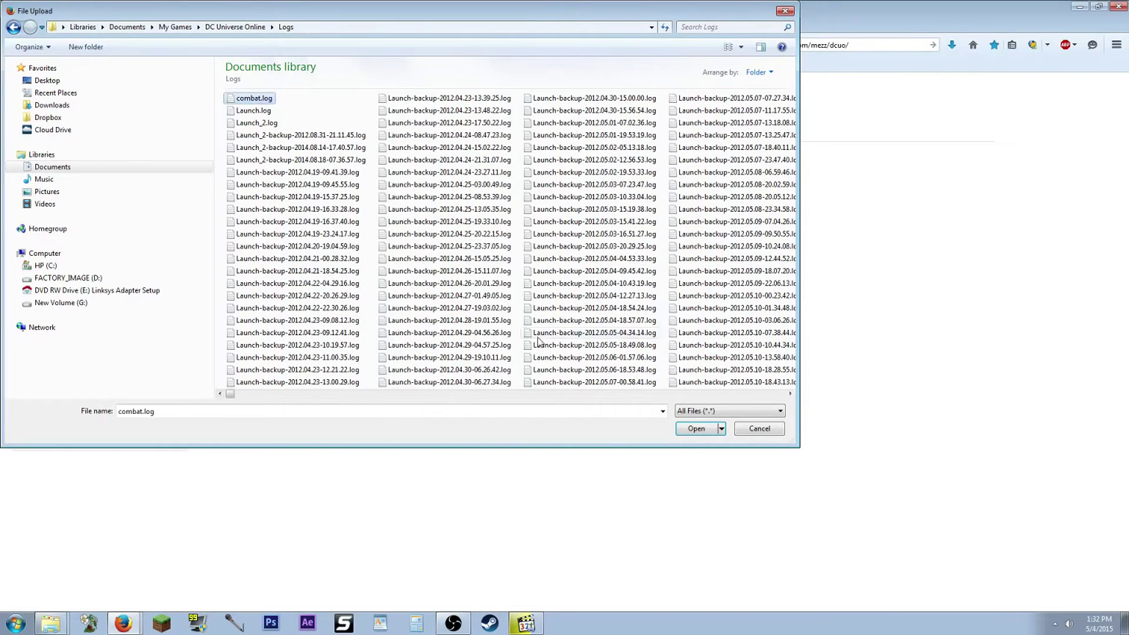
left_click(694, 432)
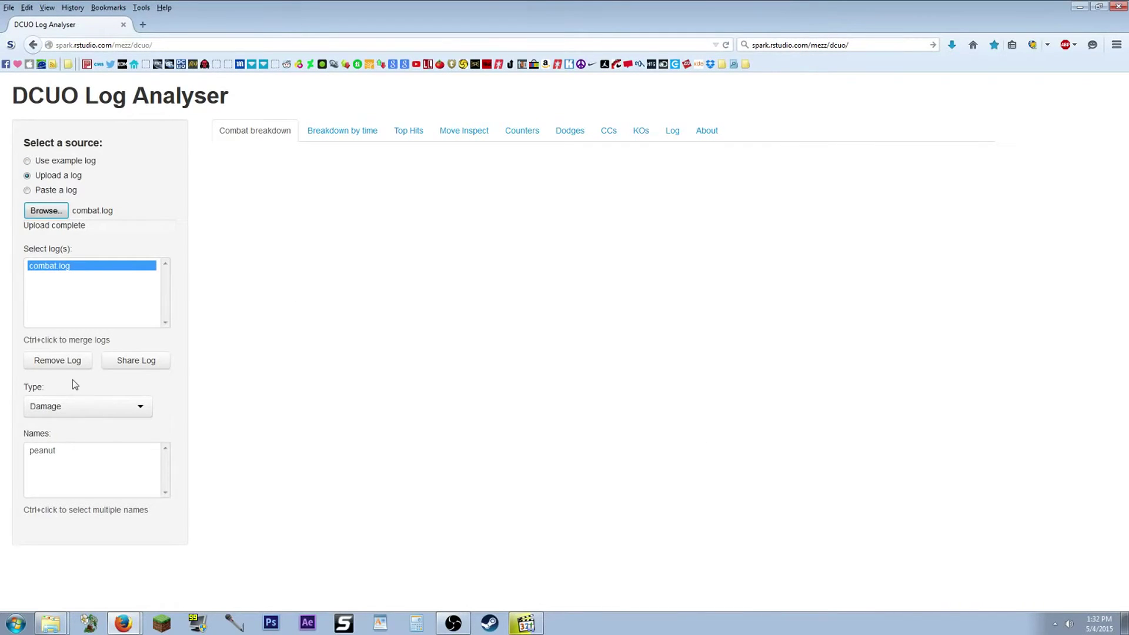
Select the character peanut to chart the damage from the uploaded log, and show its breakdown by time.
left_click(44, 458)
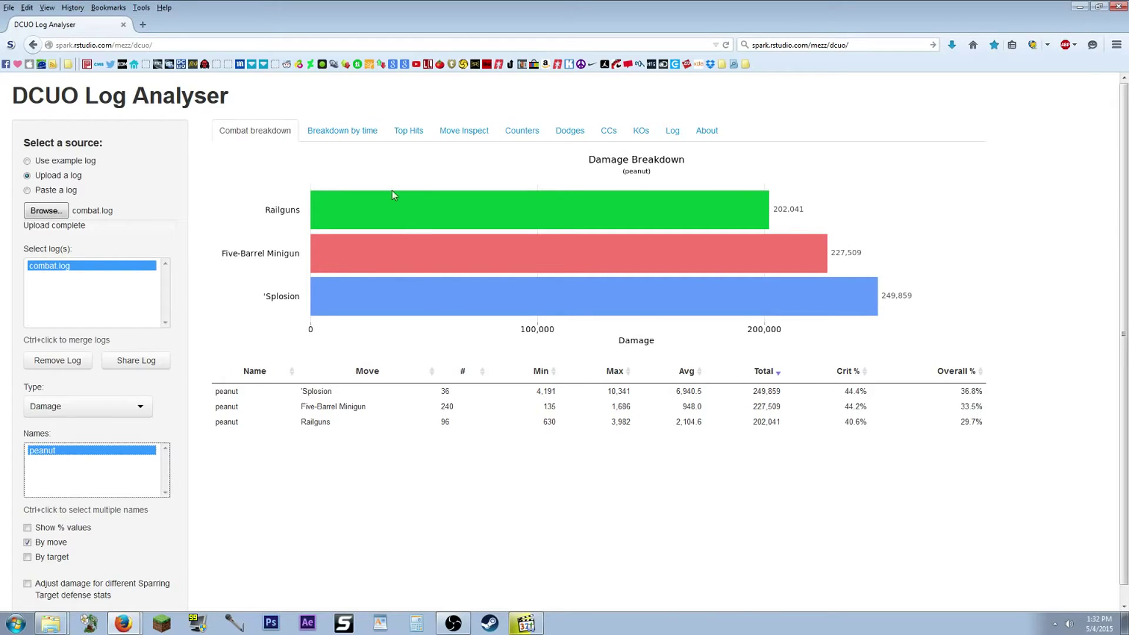
left_click(330, 134)
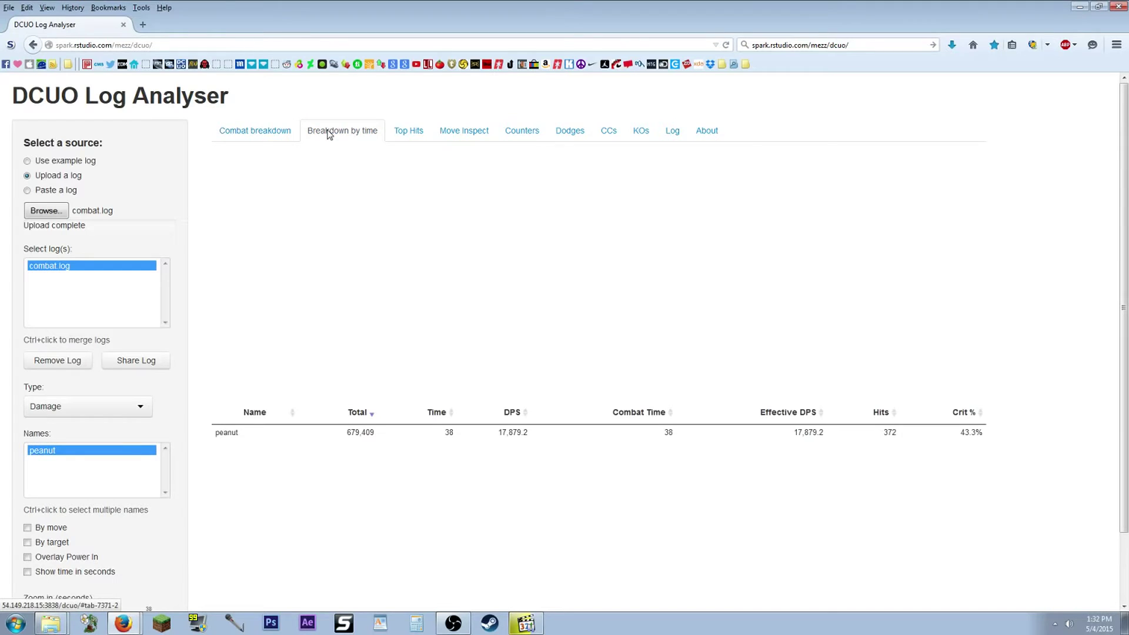
left_click(330, 134)
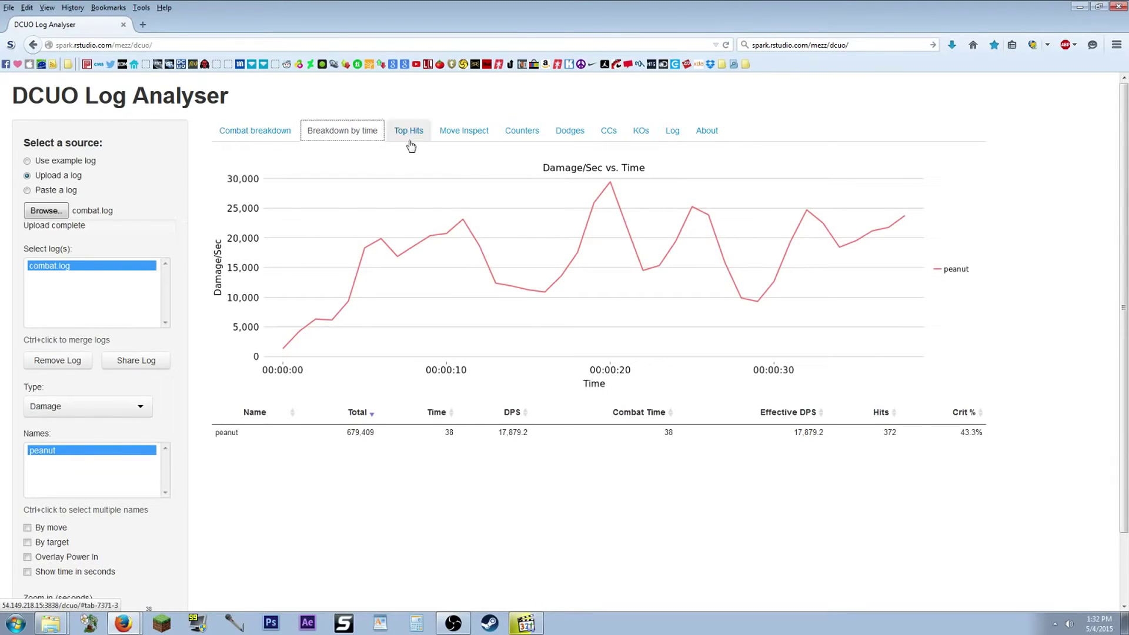